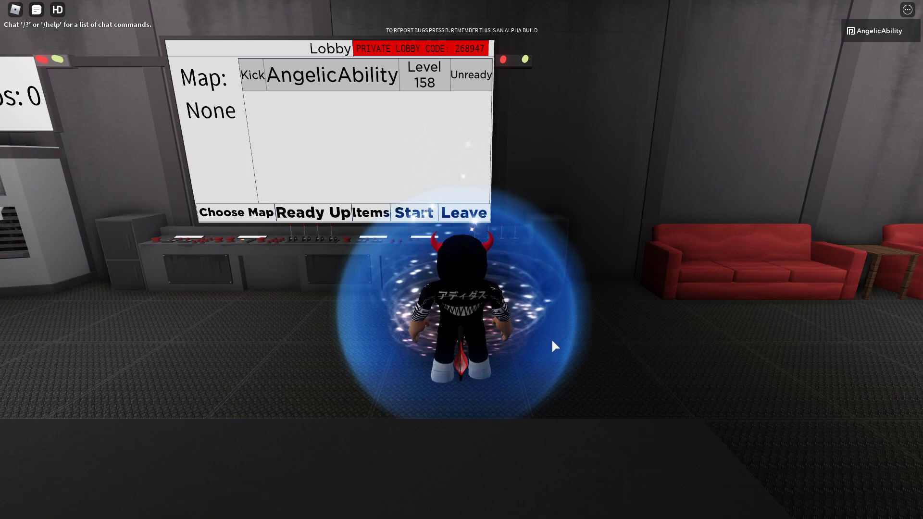
Choose the SingleStorey map from the lobby board
key(w)
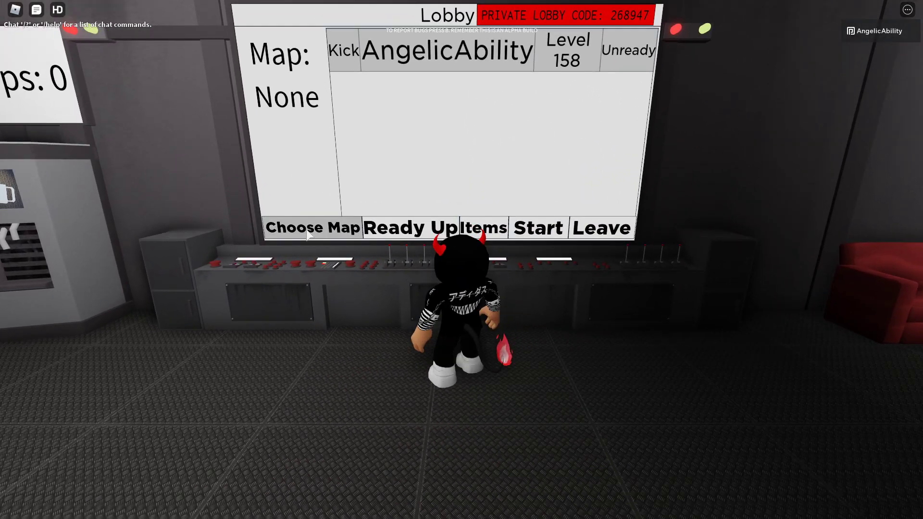
click(312, 228)
click(386, 51)
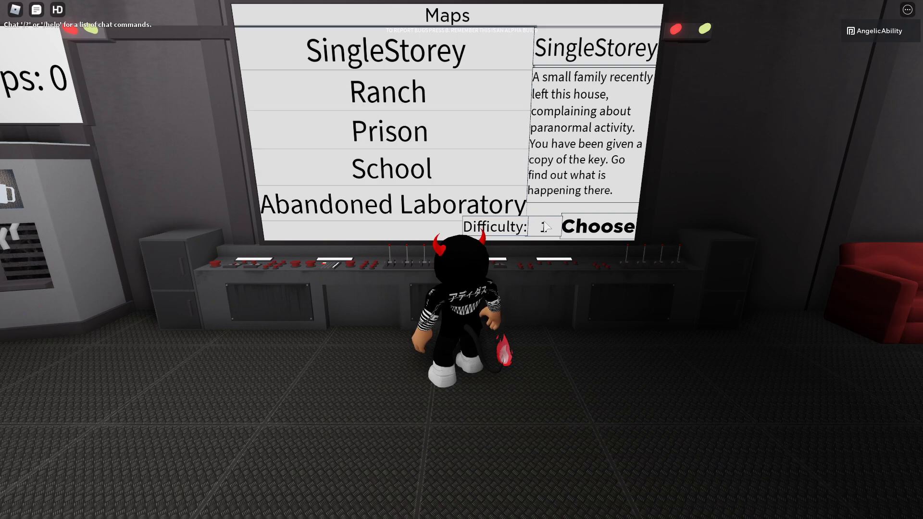
click(599, 227)
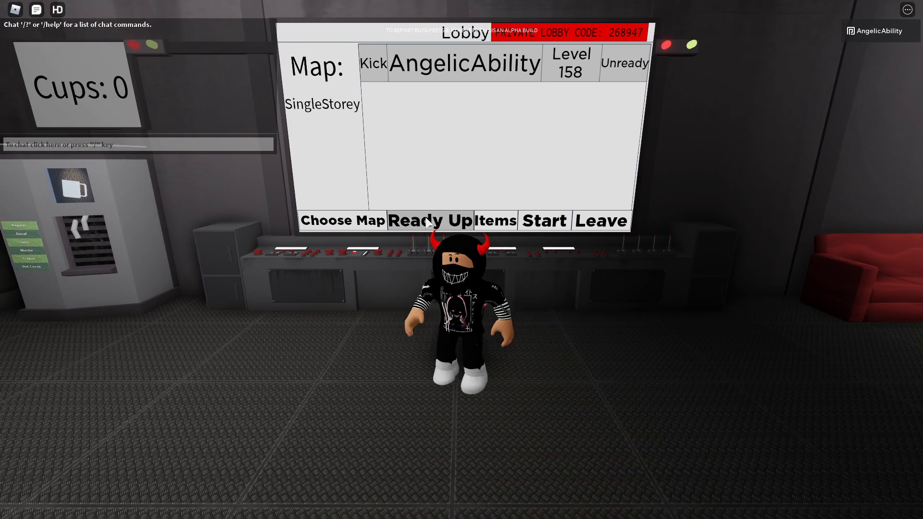
Ready up, look over the Items shop, and return to the lobby
click(433, 223)
click(495, 221)
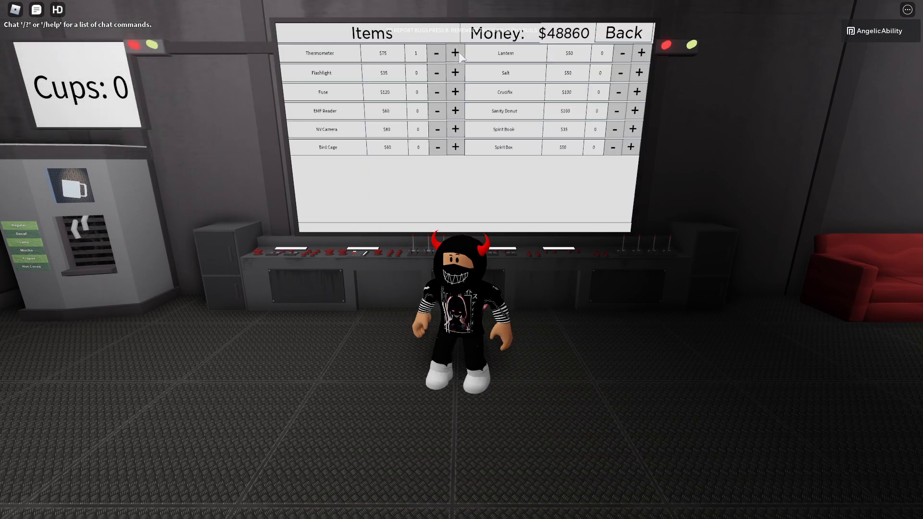
click(624, 35)
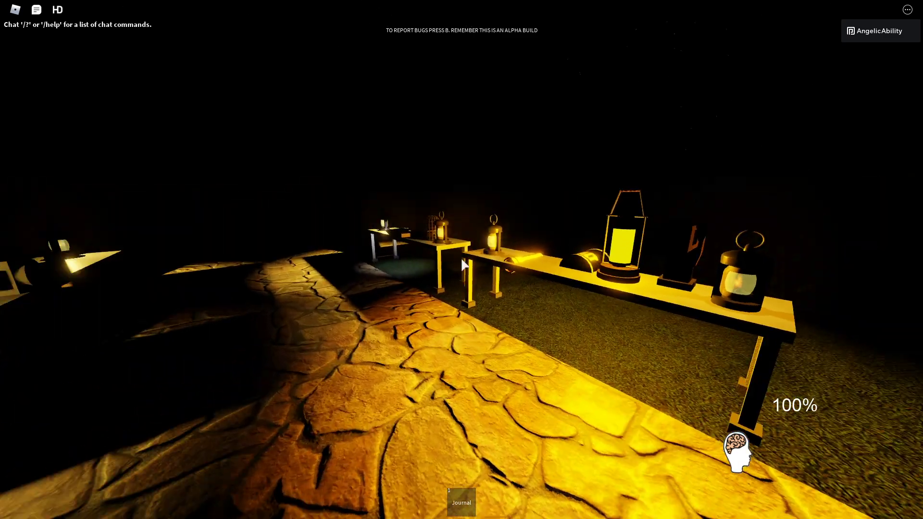
Pick up the flashlight, crucifix and night-vision camera from the tables
click(462, 267)
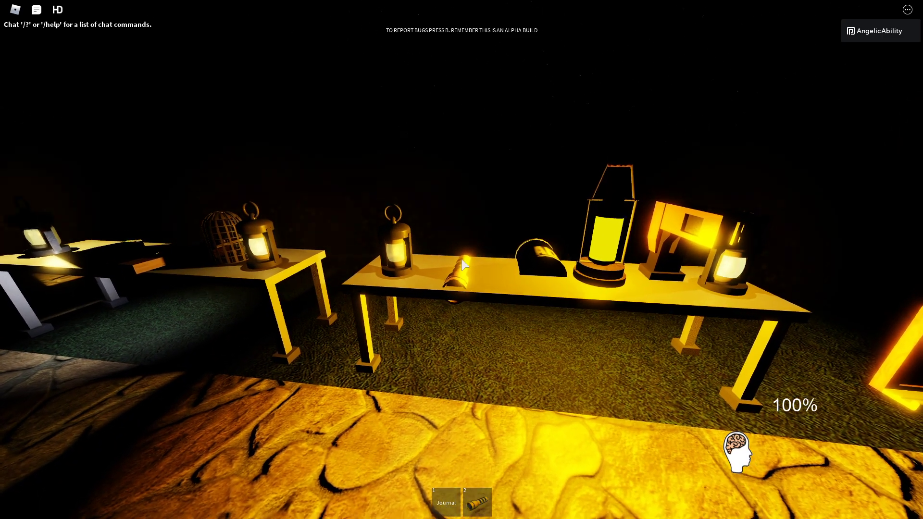
key(s)
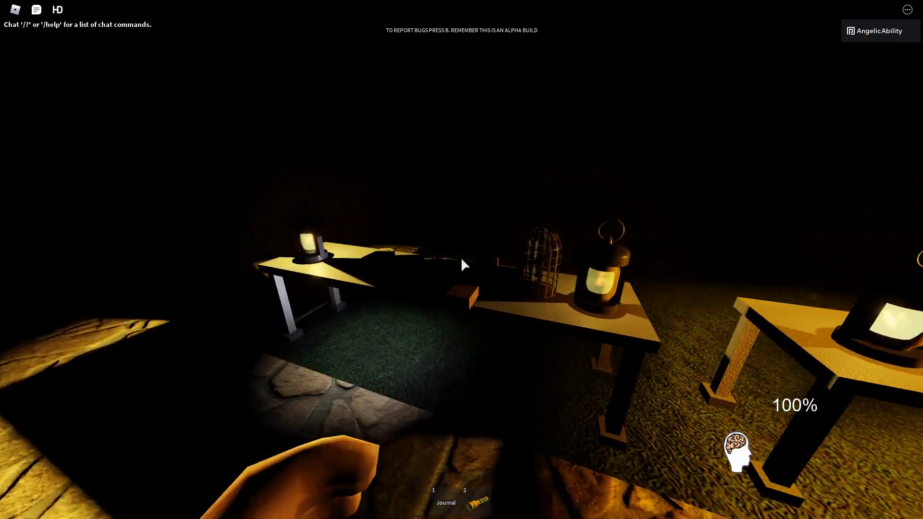
click(462, 265)
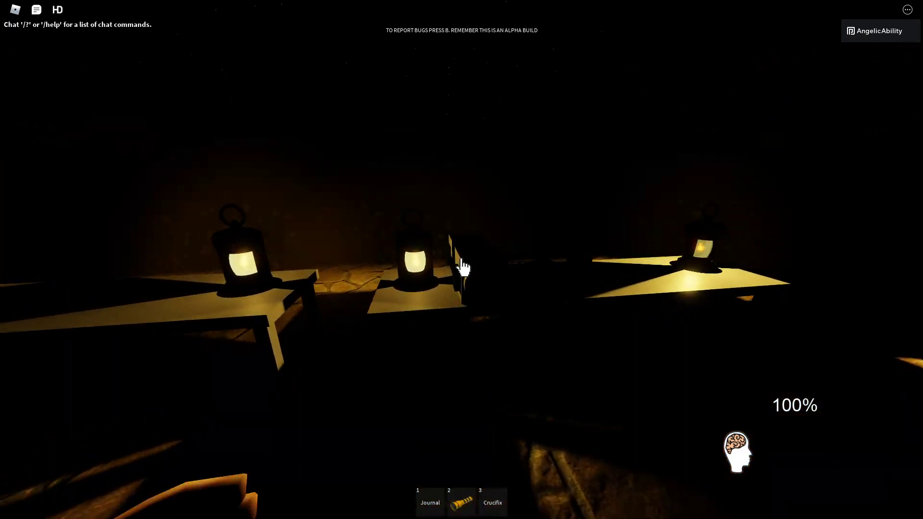
click(462, 267)
Equip the flashlight and walk over to the whiteboard naming the ghost
key(2)
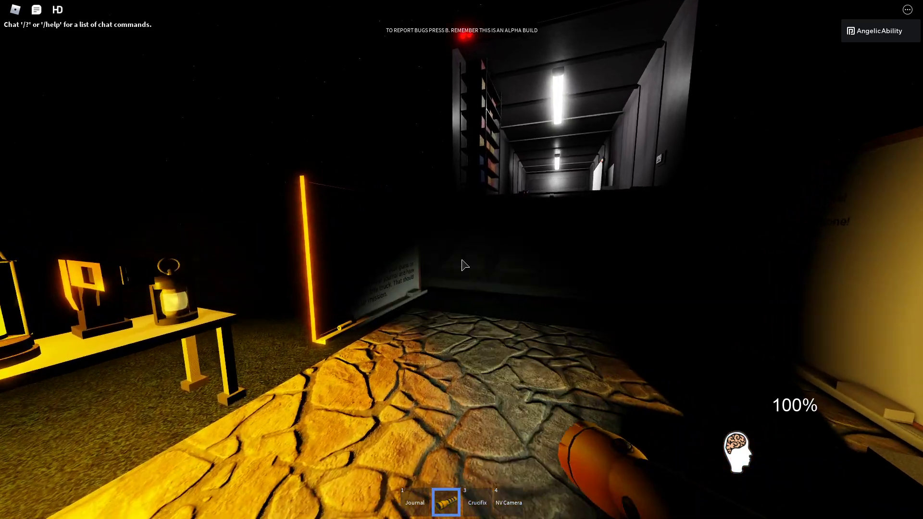
key(w)
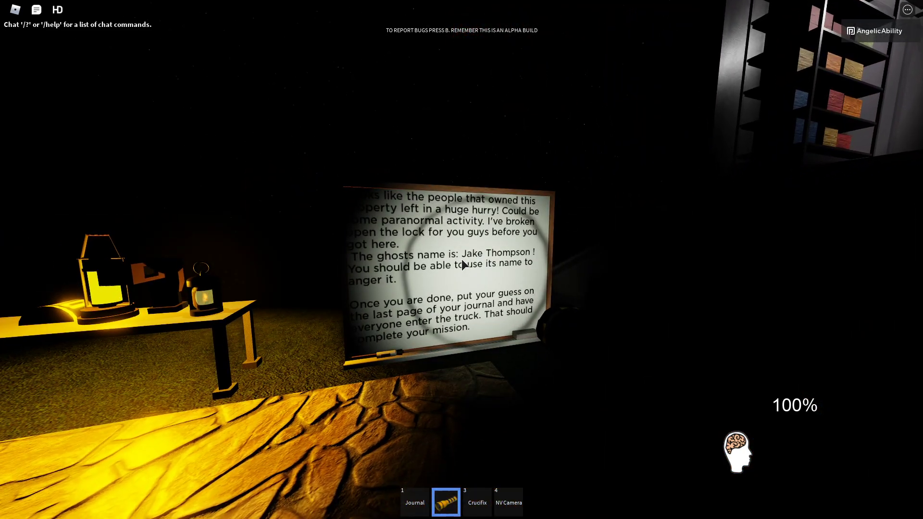
key(slash)
text(Jake)
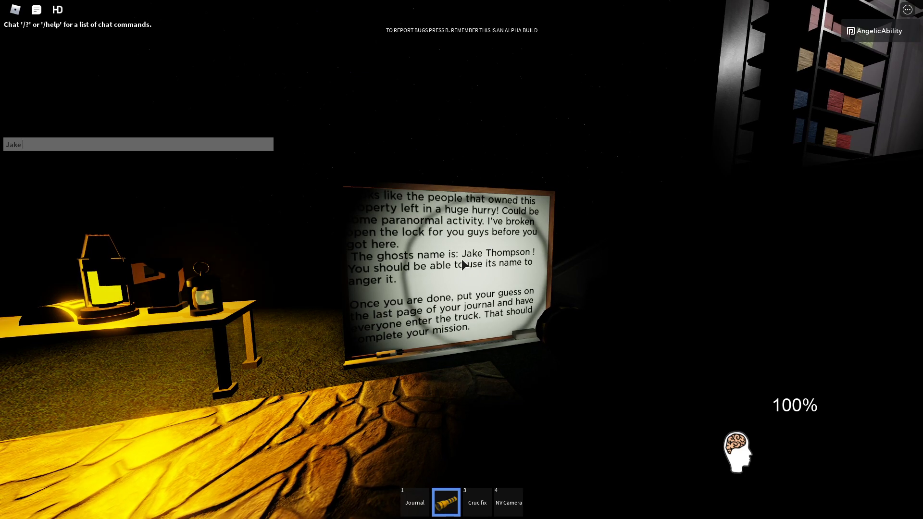
text( Thompso)
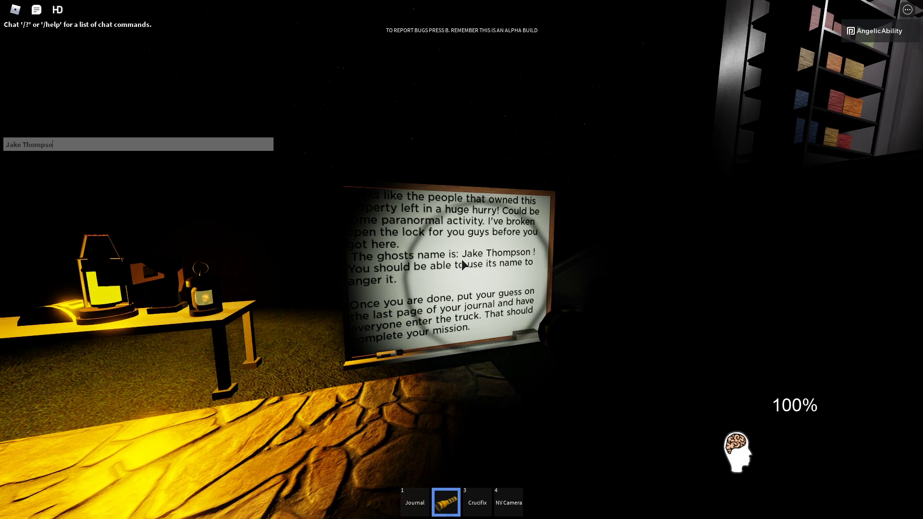
text(n)
Send 'Jake Thompson', the first name and split surnames in chat
key(Return)
text(J)
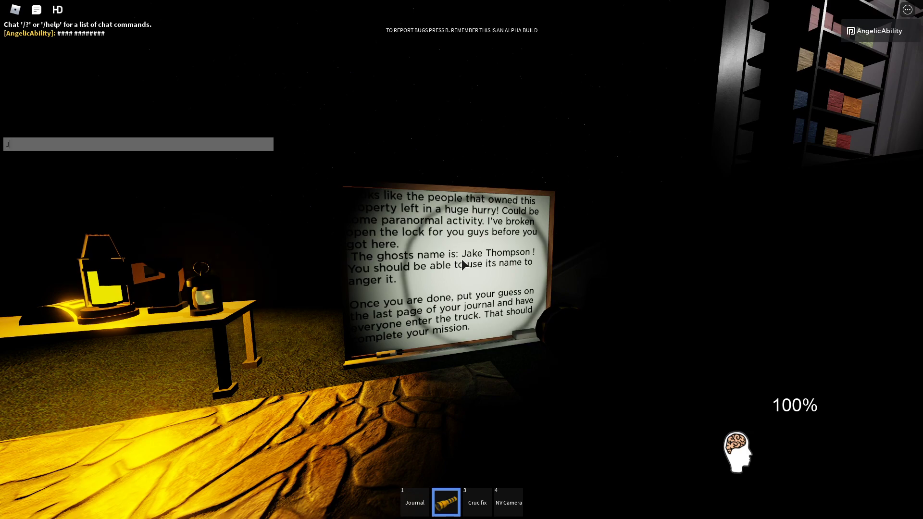
text(ake)
key(Return)
text(Tho)
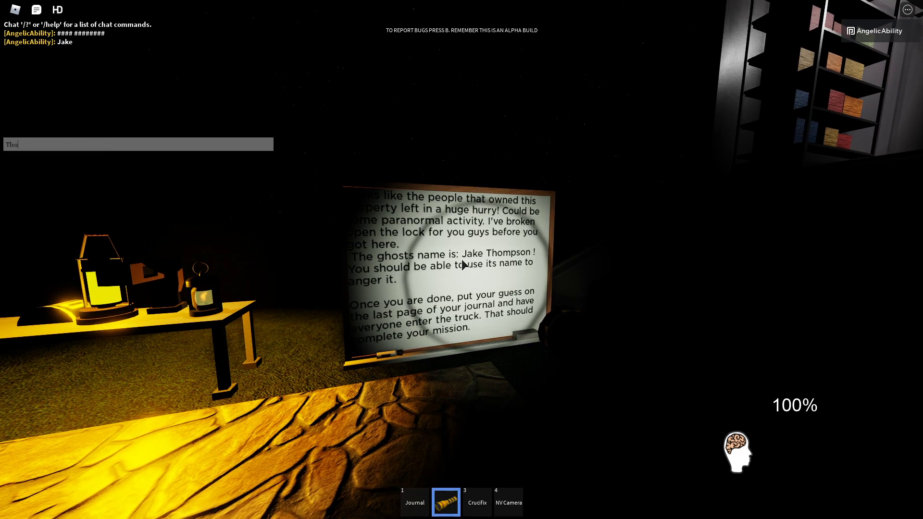
text(mpson)
key(Return)
text(Tho)
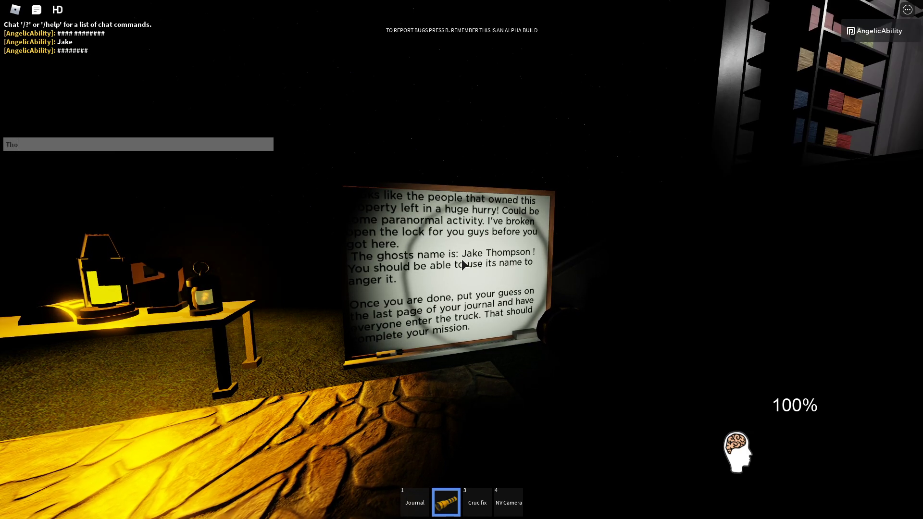
text(mp son)
key(Return)
text(Th)
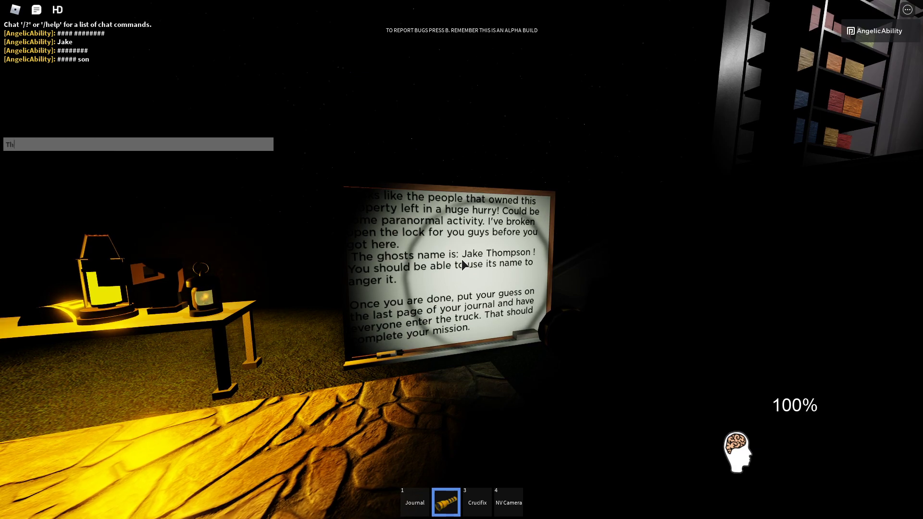
text(o mpson)
key(Return)
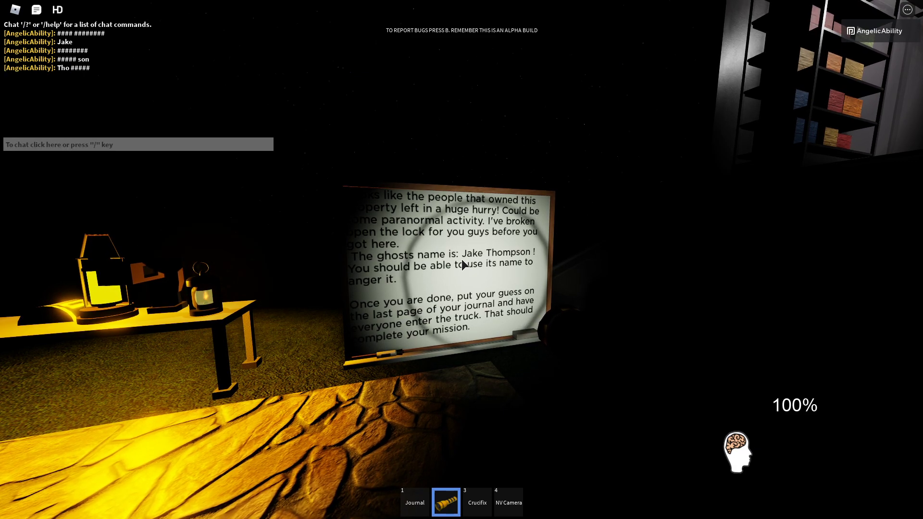
Send two more split and spaced-out spellings of 'Thompson' in chat
key(slash)
text(Tho m)
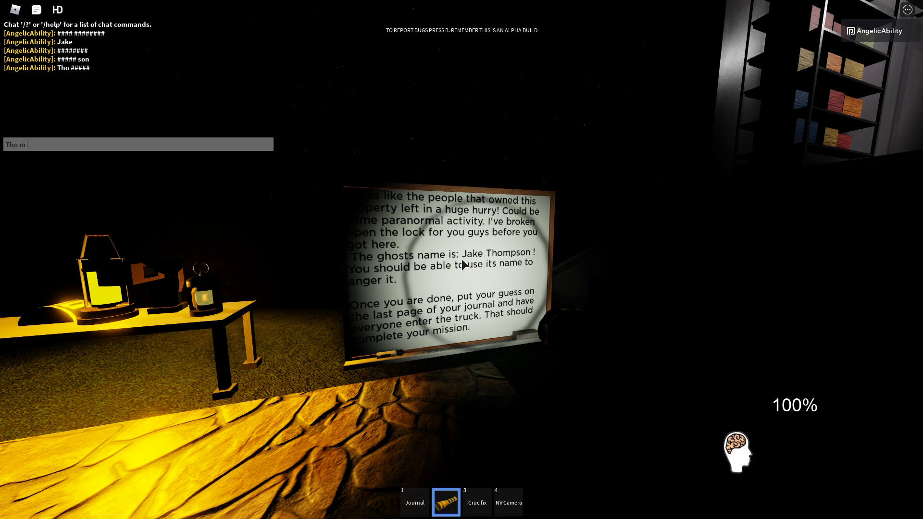
text(pson)
key(Return)
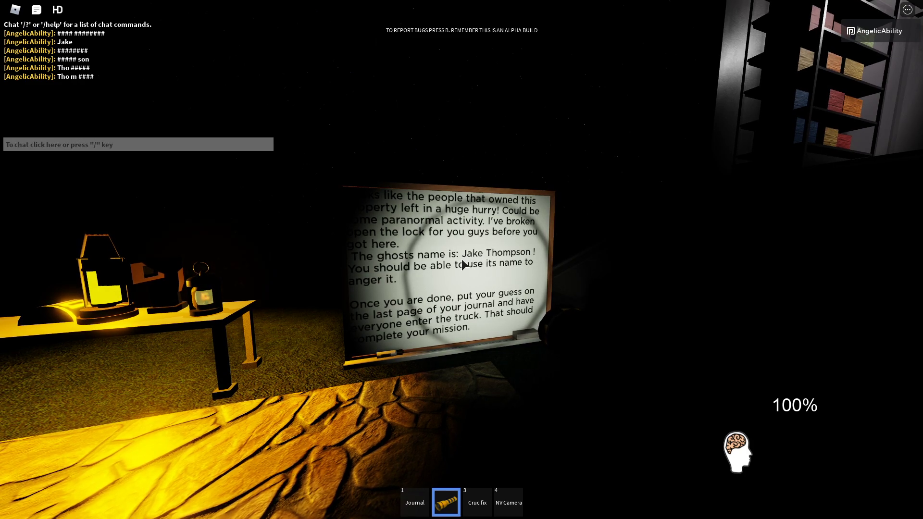
key(slash)
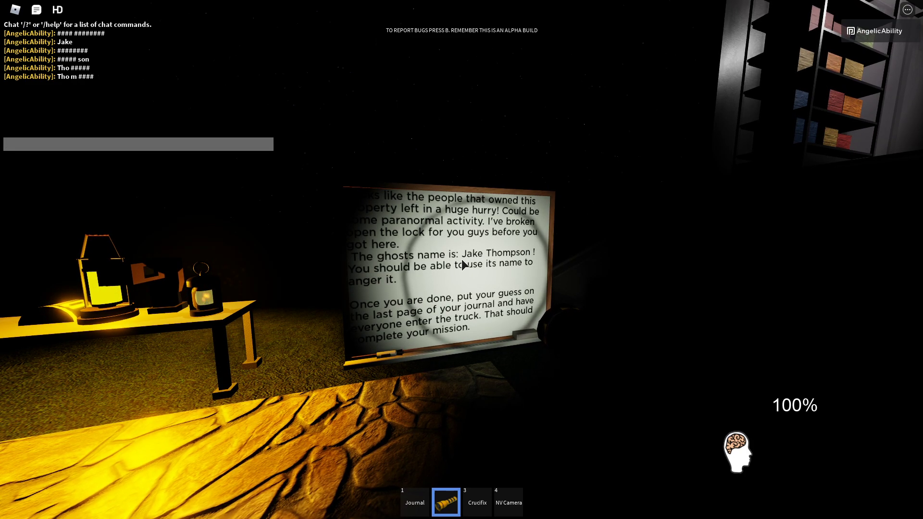
text(th)
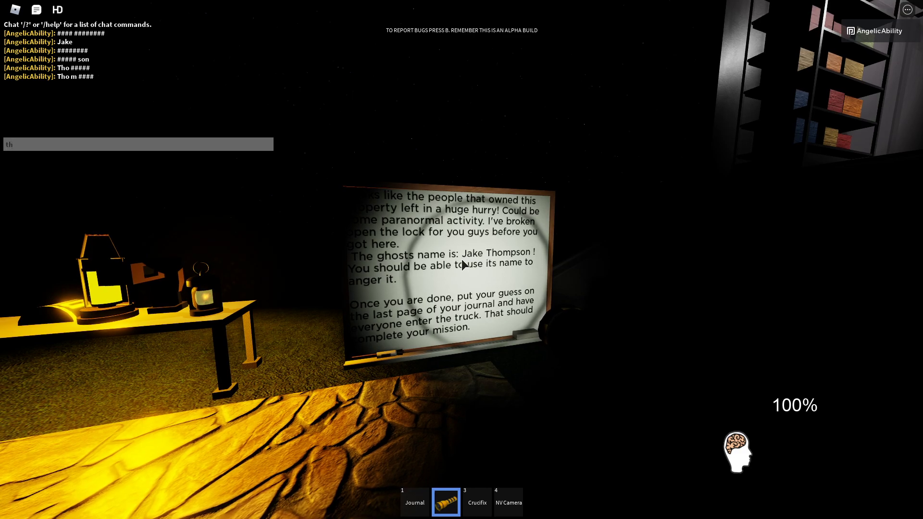
text( om ps on)
key(Return)
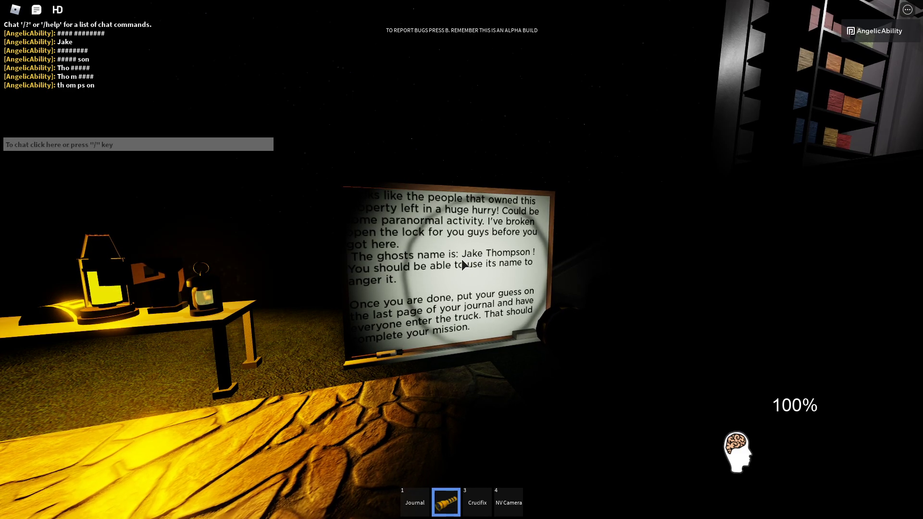
key(w)
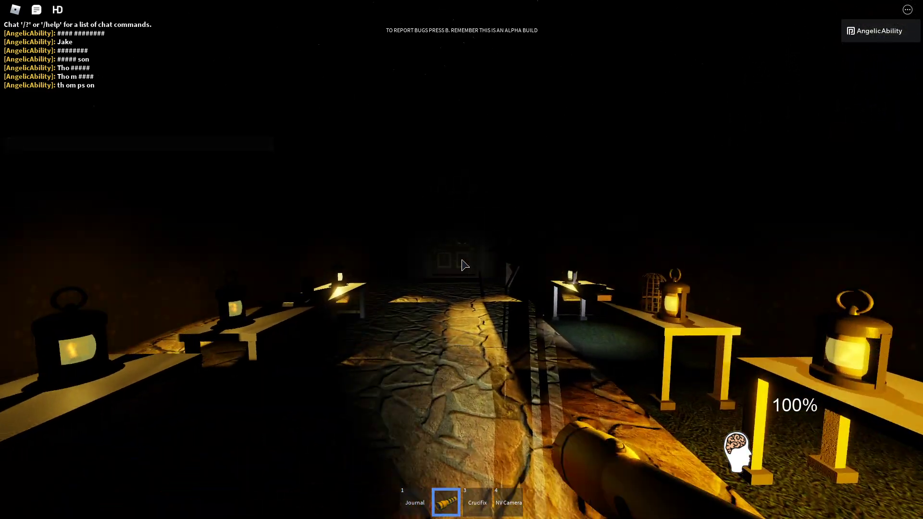
Walk down the hallway into the bedroom, checking with the night-vision camera
key(w)
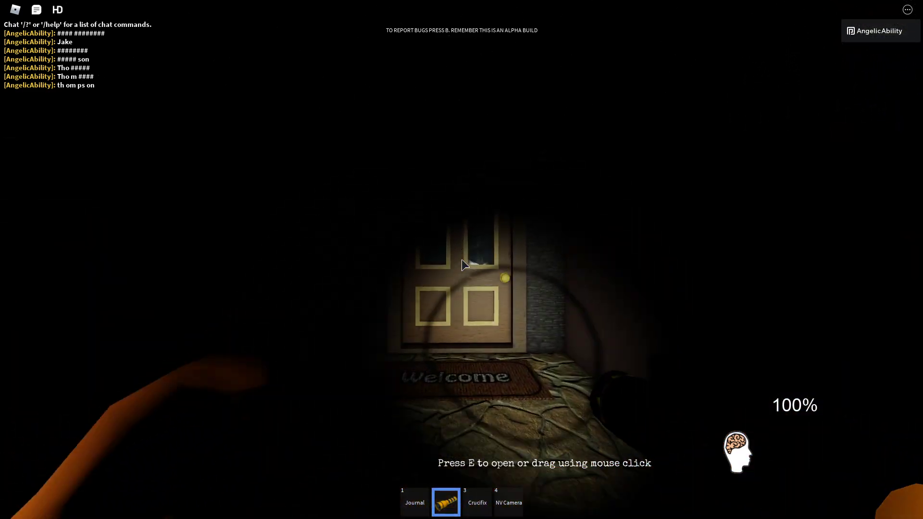
key(4)
key(2)
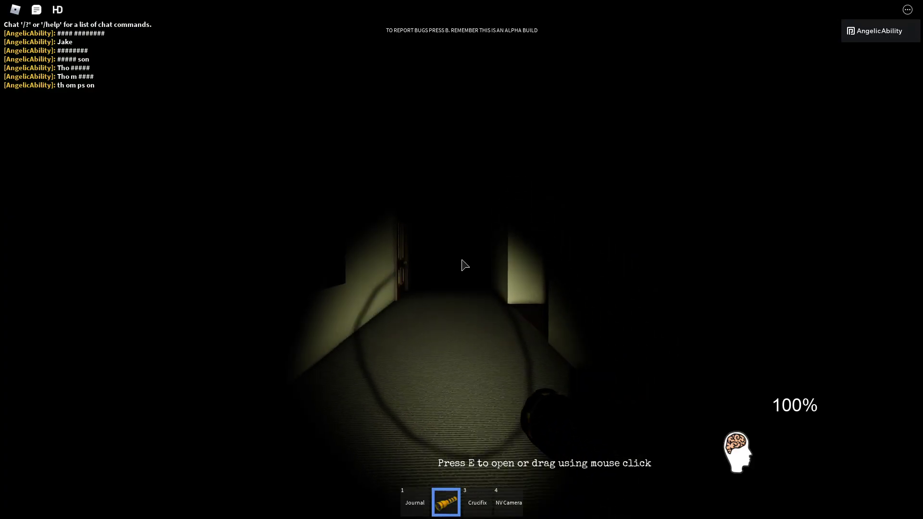
key(w)
key(w)
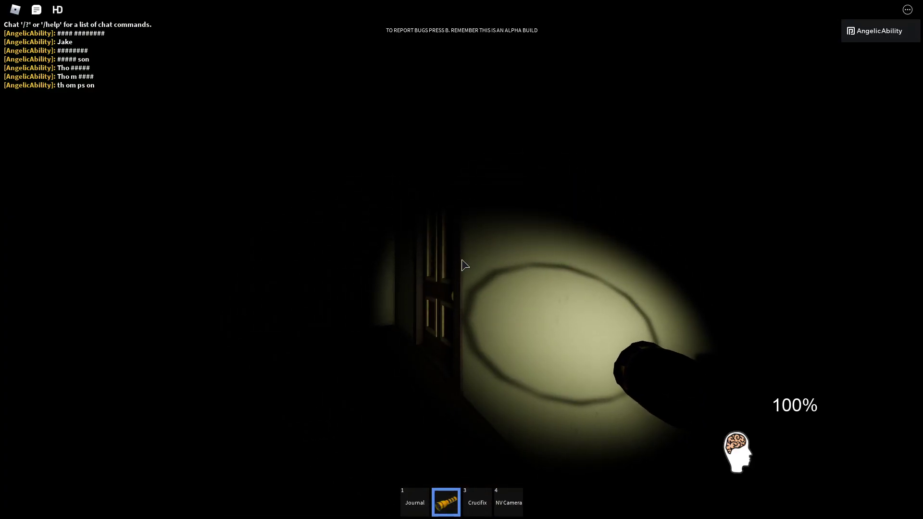
key(4)
key(2)
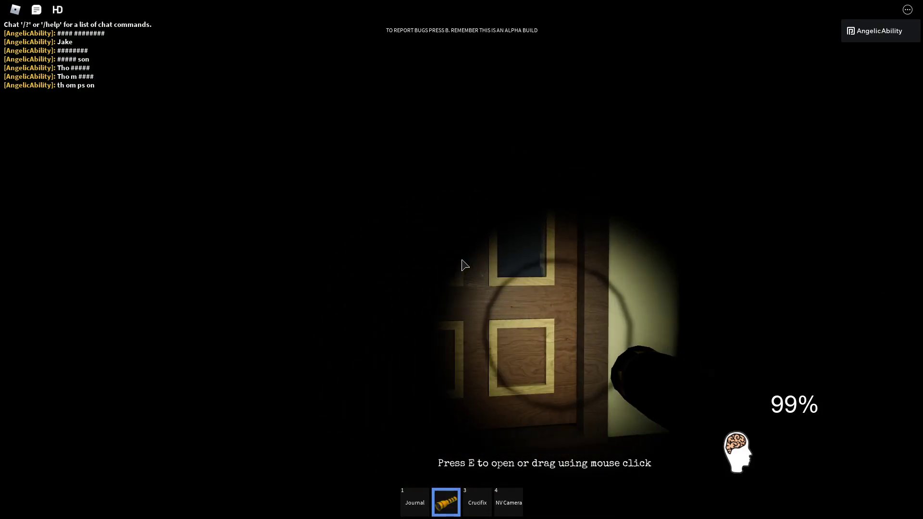
key(w)
key(4)
key(2)
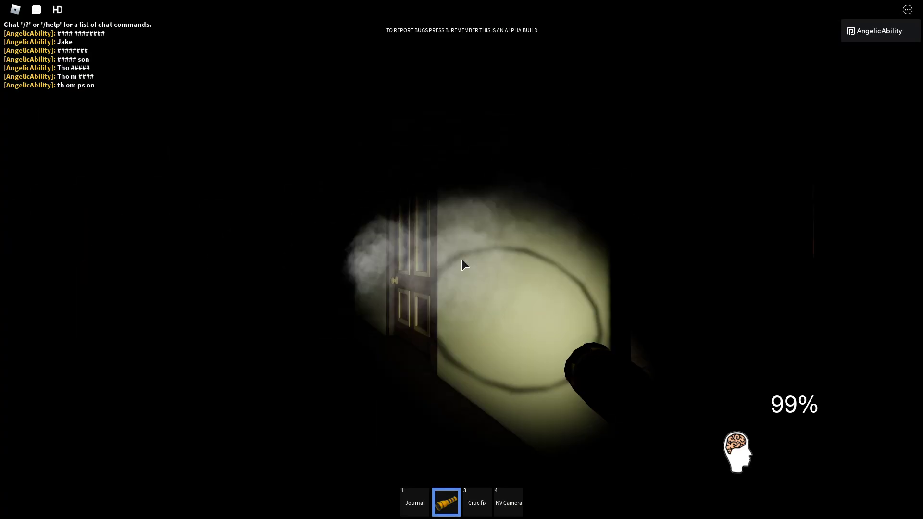
Search the bedroom's beds and nightstand with the flashlight and night vision
key(w)
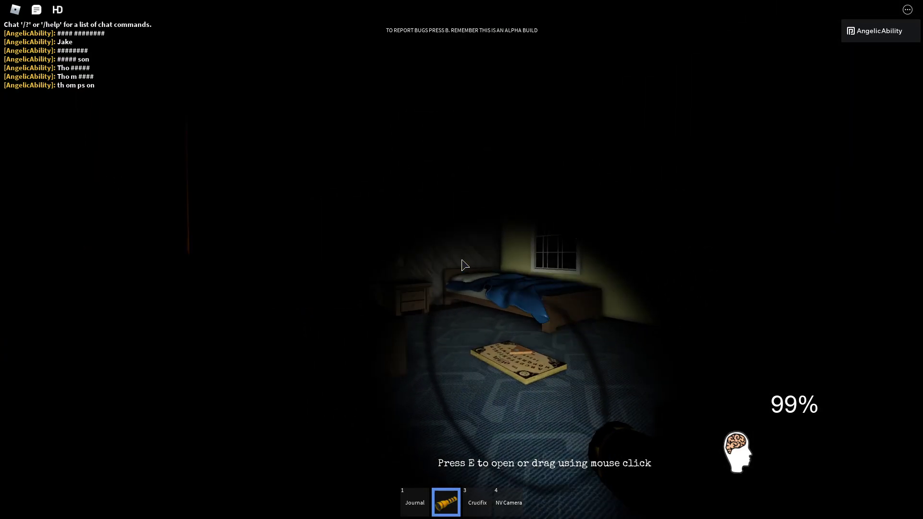
key(w)
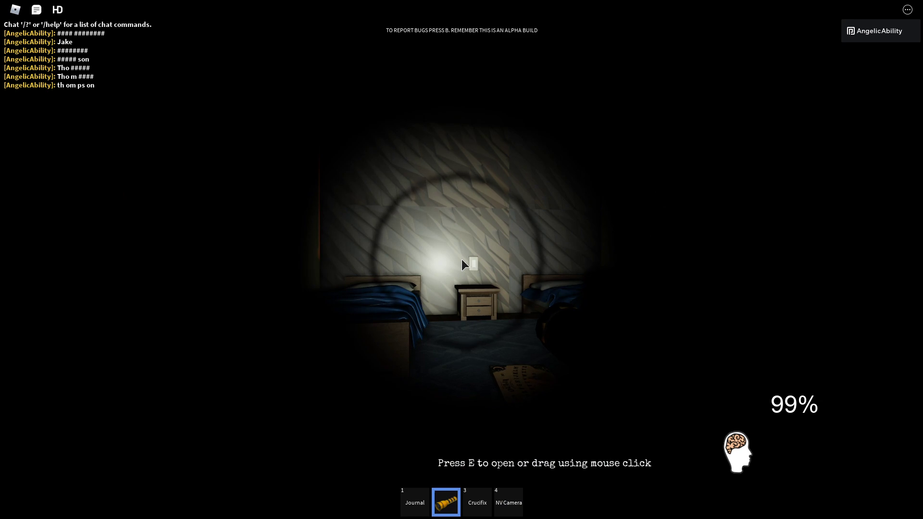
key(s)
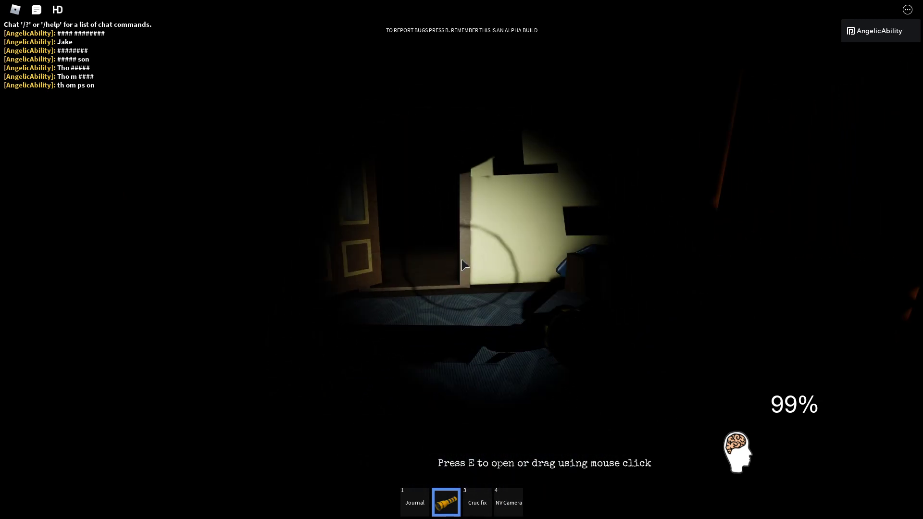
key(4)
key(2)
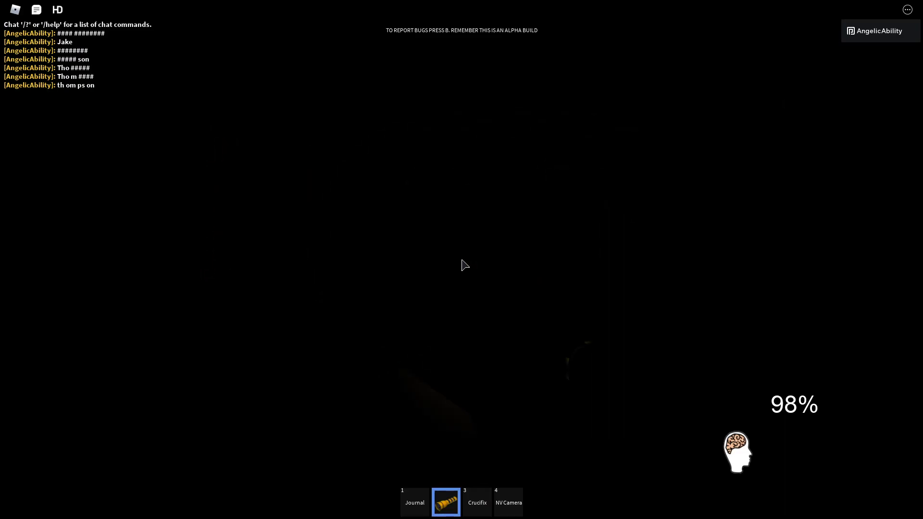
click(461, 265)
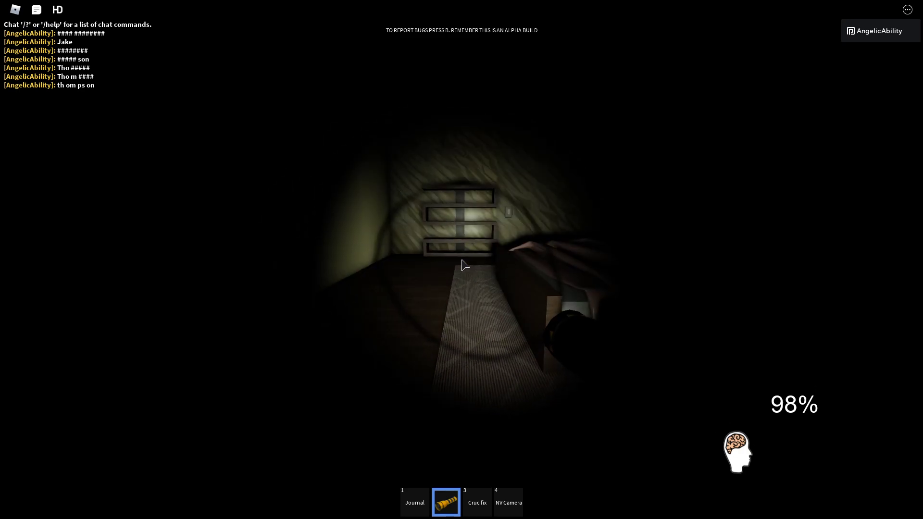
key(4)
key(2)
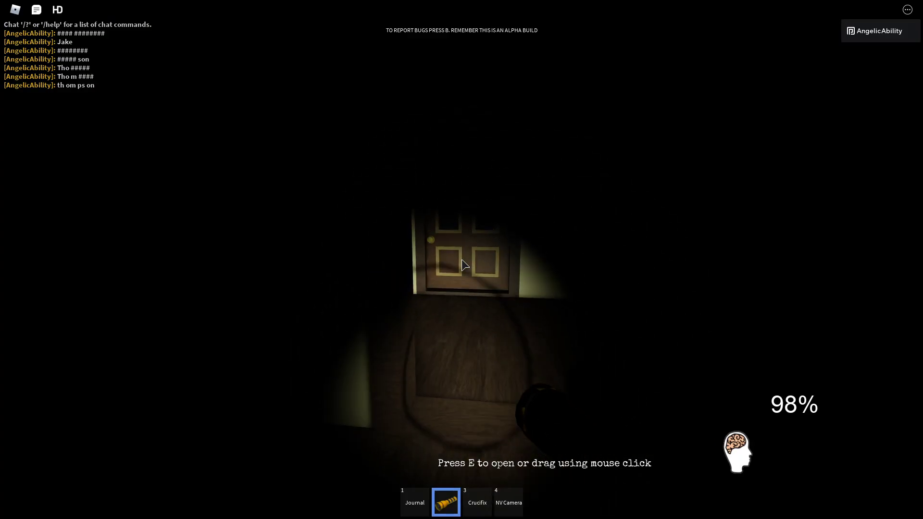
Open the doors through the next bedroom and into the hallway beyond
key(e)
key(w)
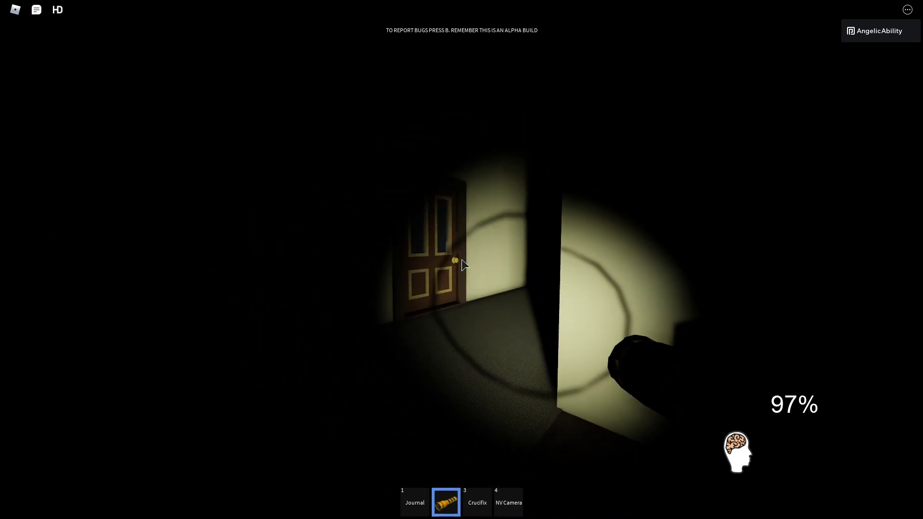
key(w)
key(e)
key(w)
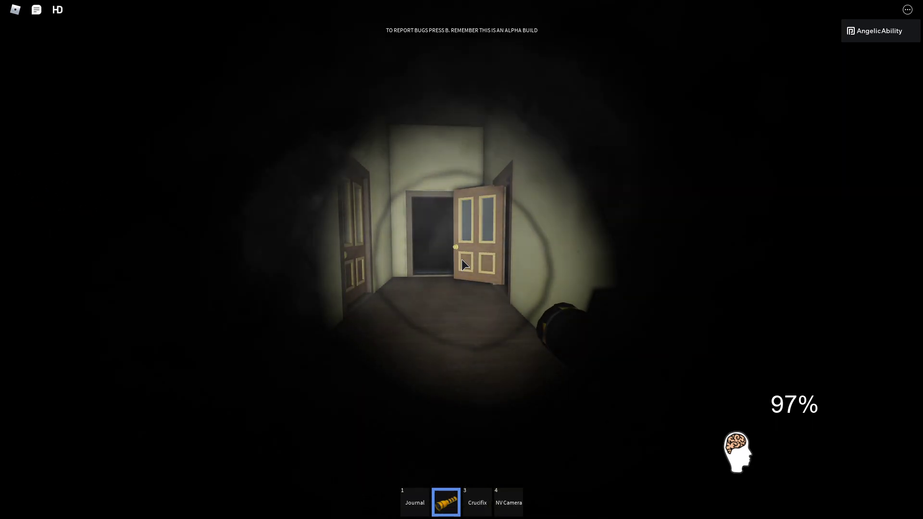
Walk along the hallway, scanning its doors with the night-vision camera
key(w)
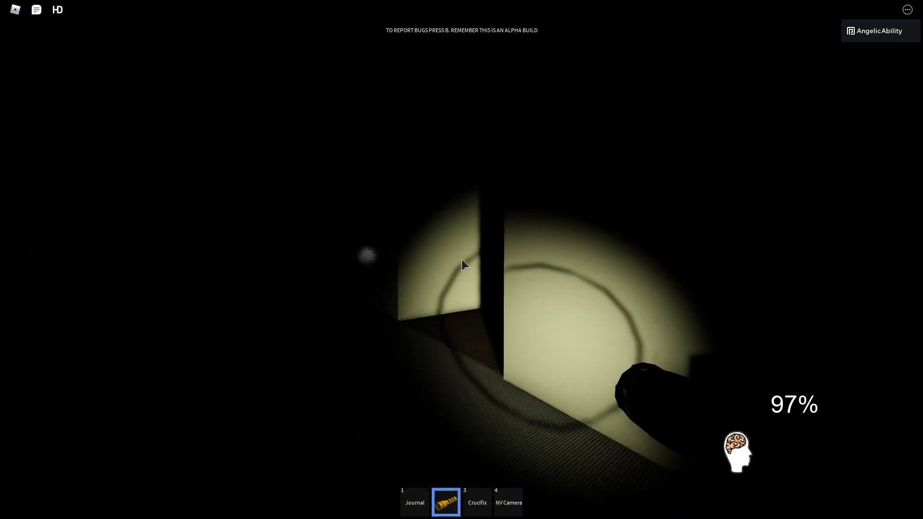
key(4)
key(2)
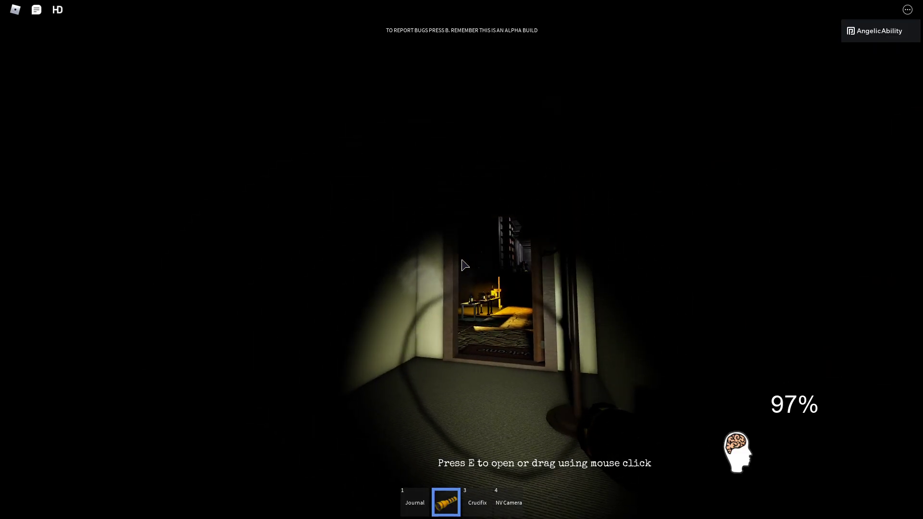
key(w)
key(4)
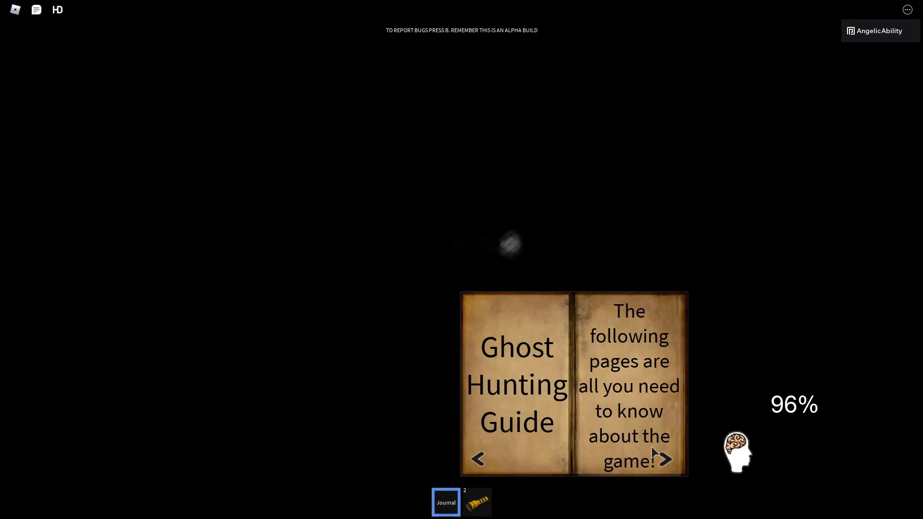
Set the journal's Ghost Choice to Demon on the Evidences page
click(664, 460)
click(664, 460)
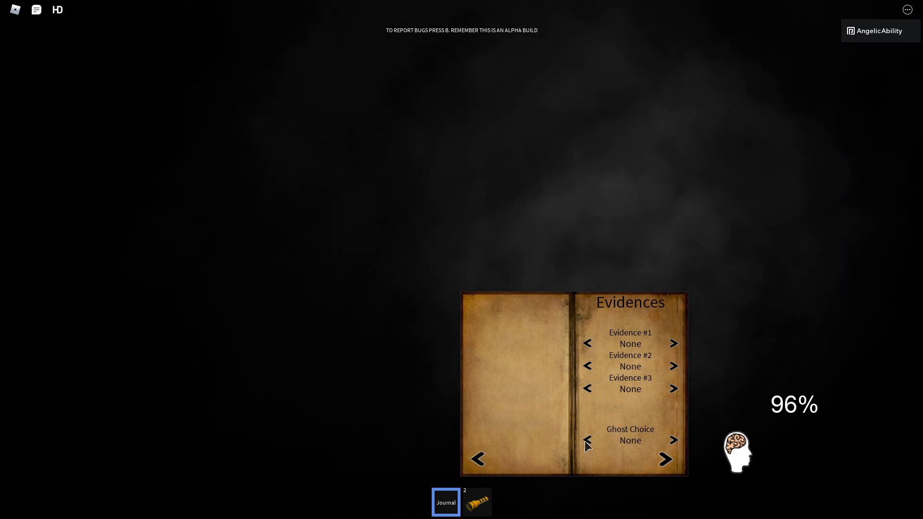
click(587, 441)
click(587, 441)
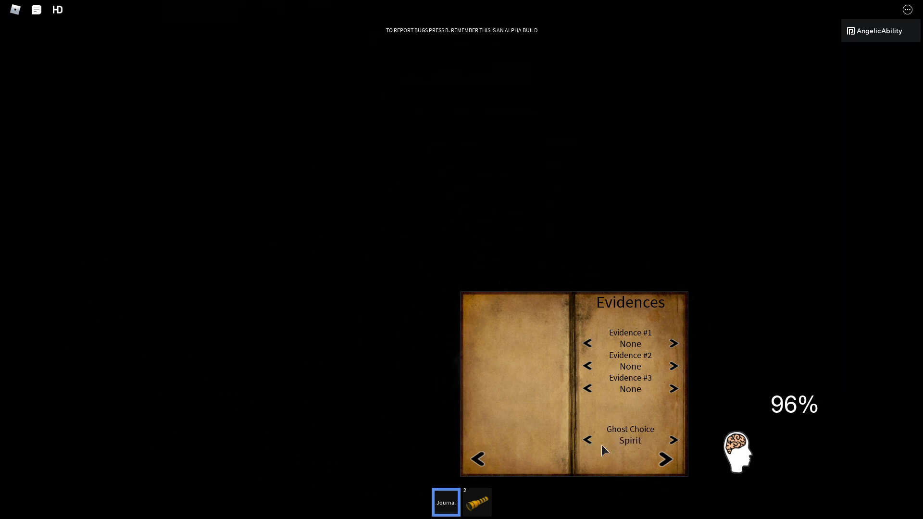
click(479, 460)
Pause and resume the game, then reopen the journal
key(Escape)
key(Escape)
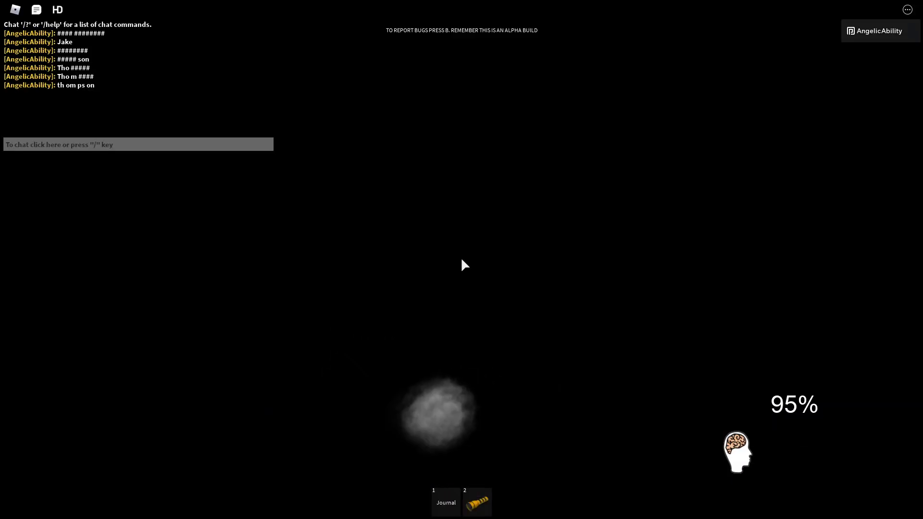
key(2)
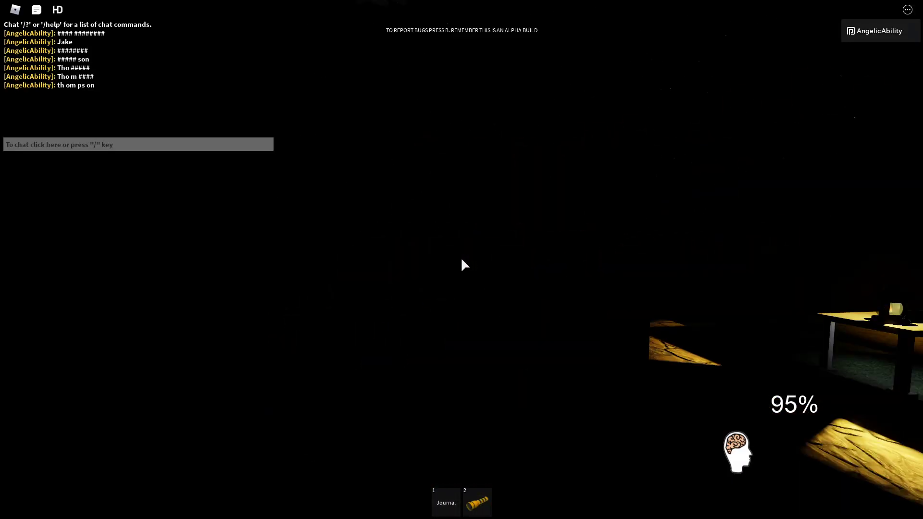
key(1)
key(j)
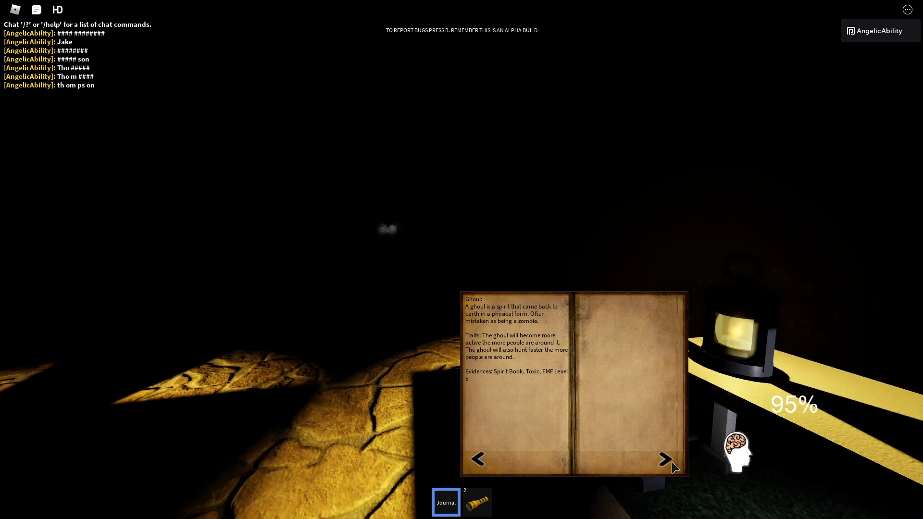
Set the first evidence entry and compare the Demon, Shade and Banshee descriptions
click(665, 460)
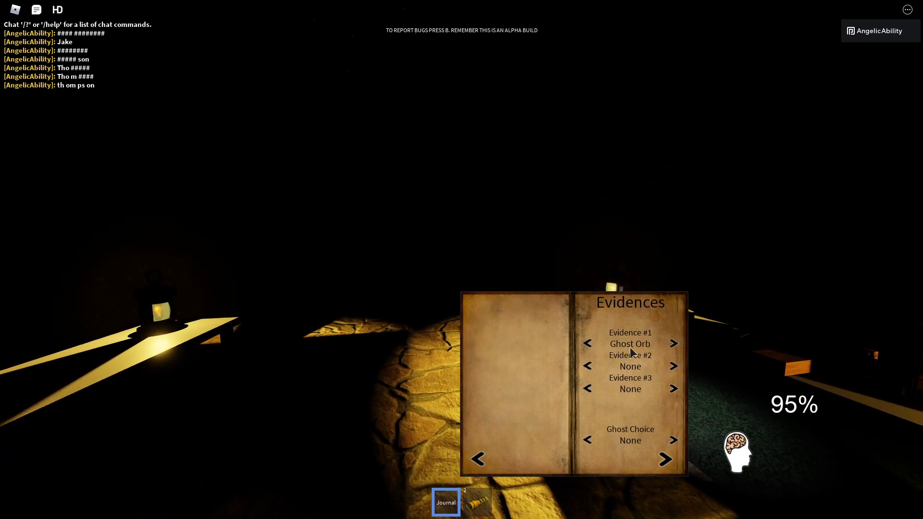
click(588, 344)
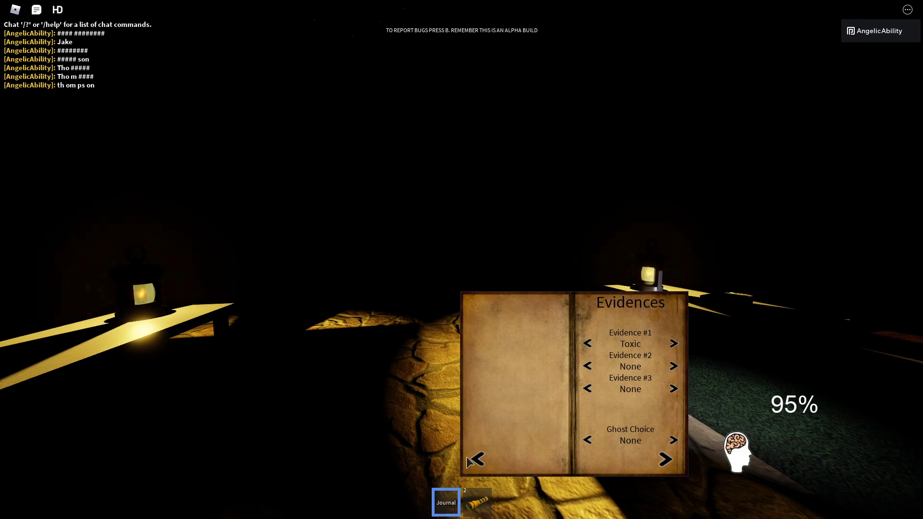
key(q)
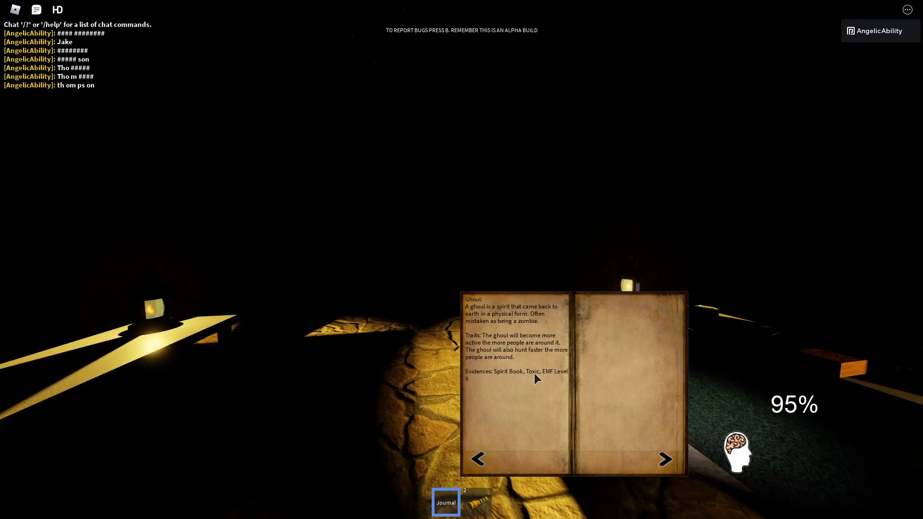
click(480, 458)
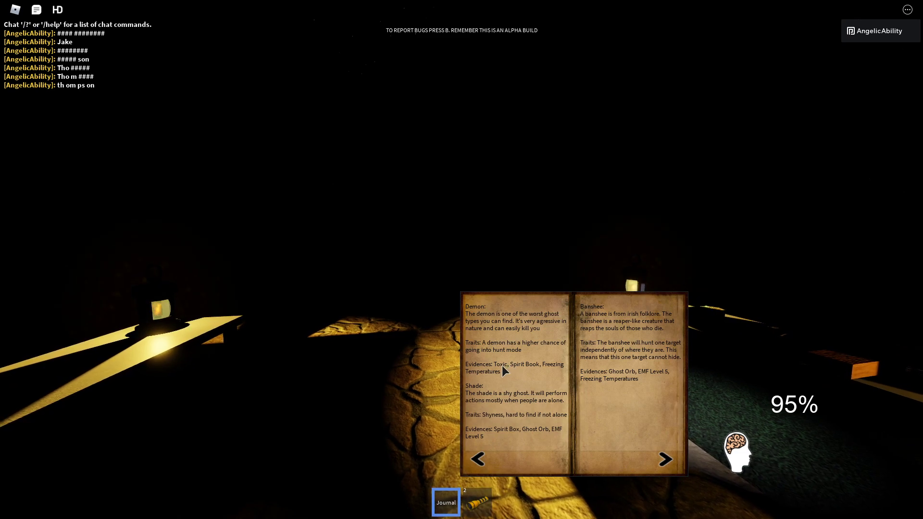
click(665, 459)
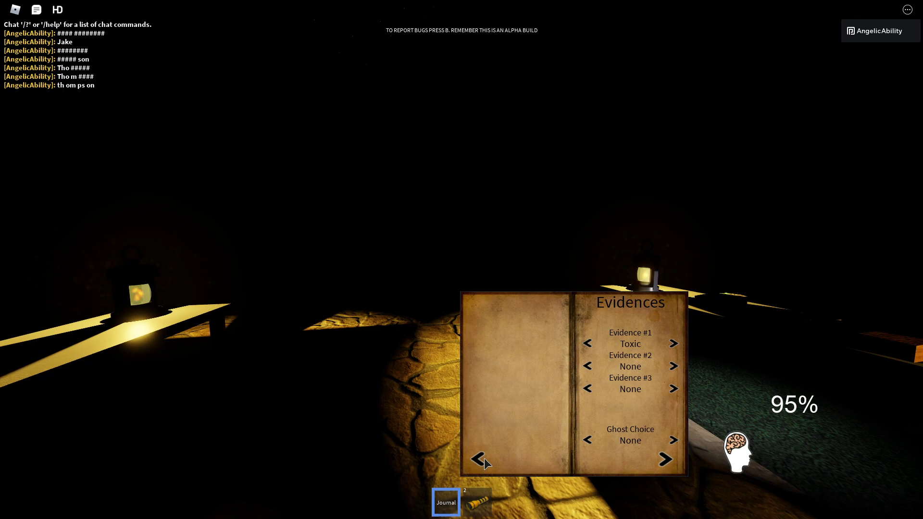
Set Evidence #2 to Freezing Temperatures, review the ghost pages, and close the journal
click(589, 367)
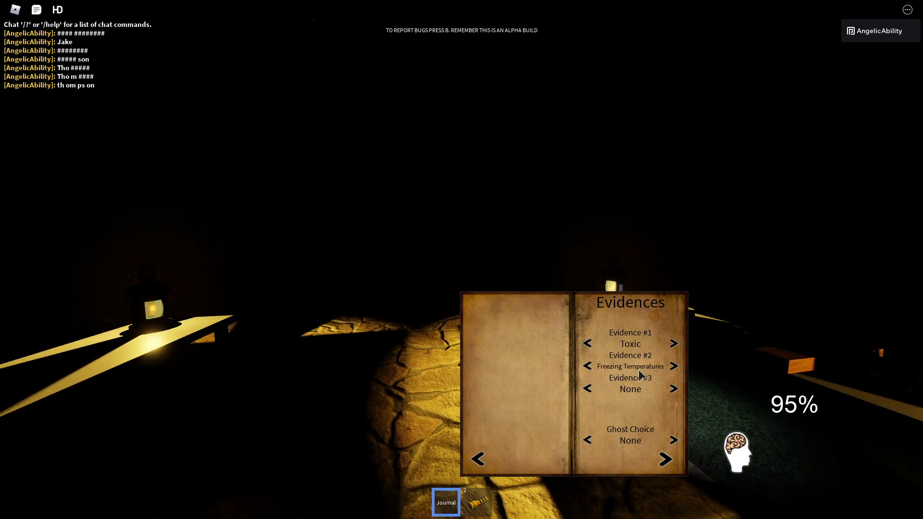
click(673, 366)
click(478, 459)
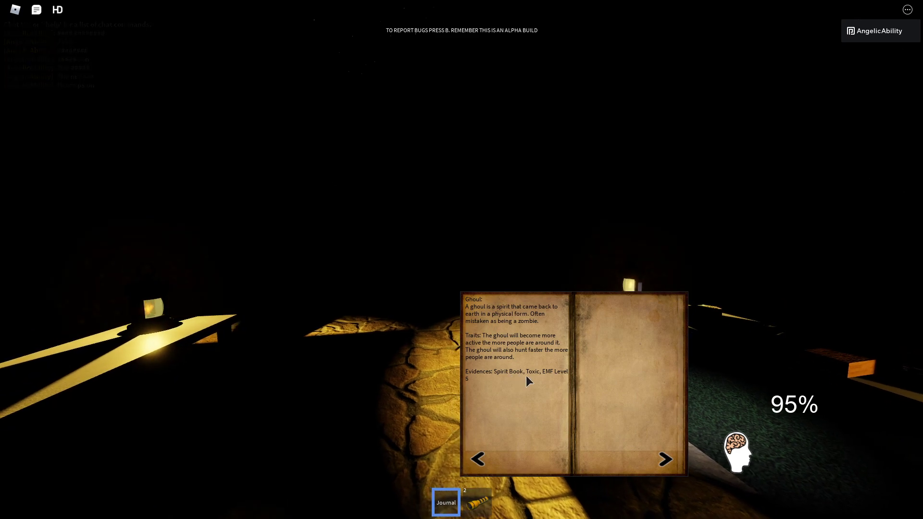
click(478, 459)
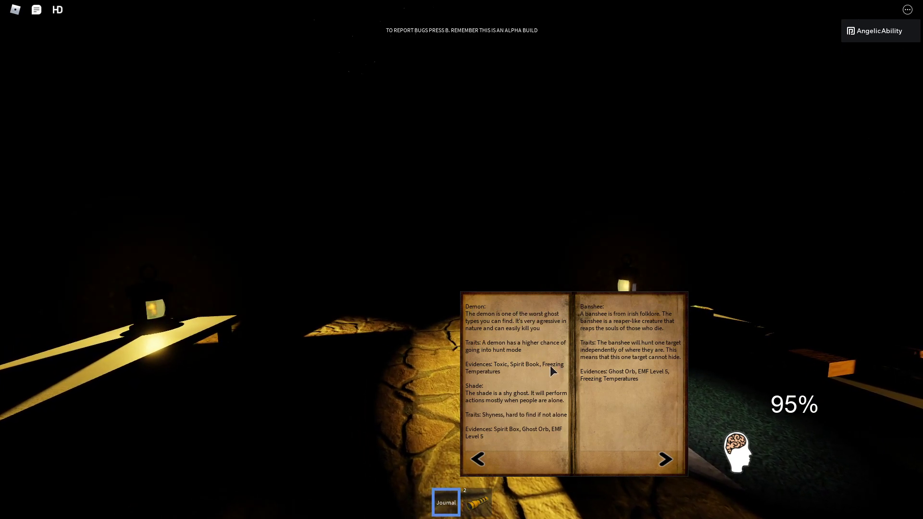
key(e)
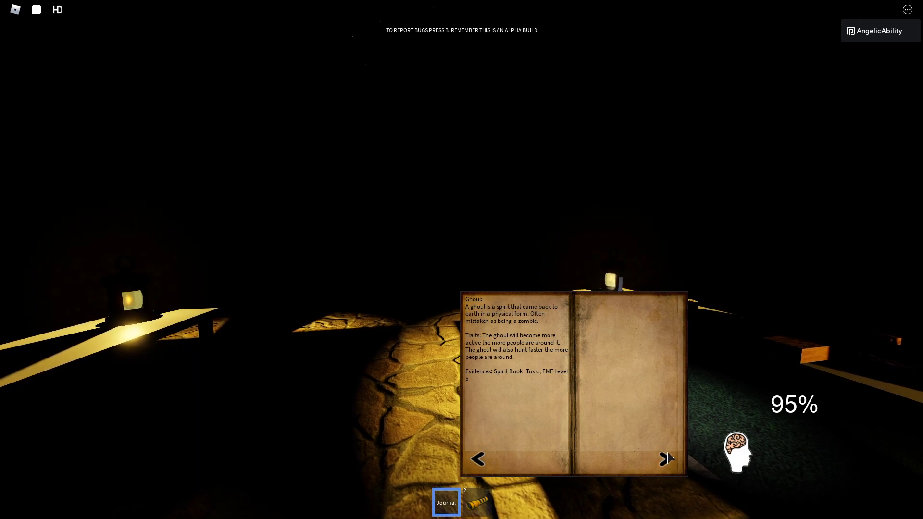
click(667, 459)
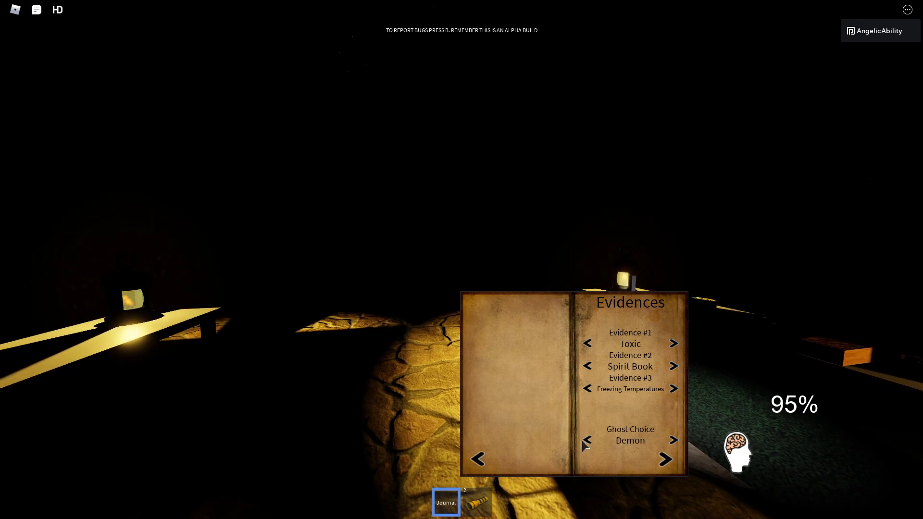
key(1)
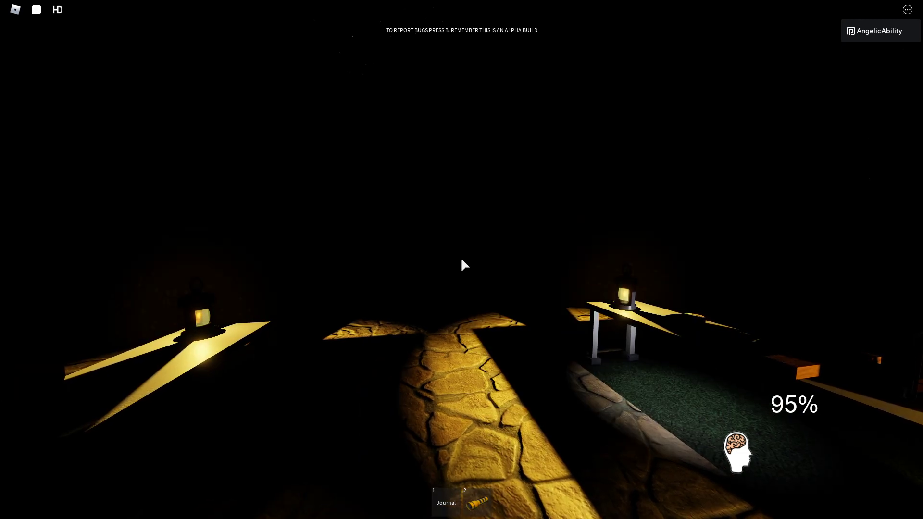
Read the Demon and Banshee descriptions in the journal
key(2)
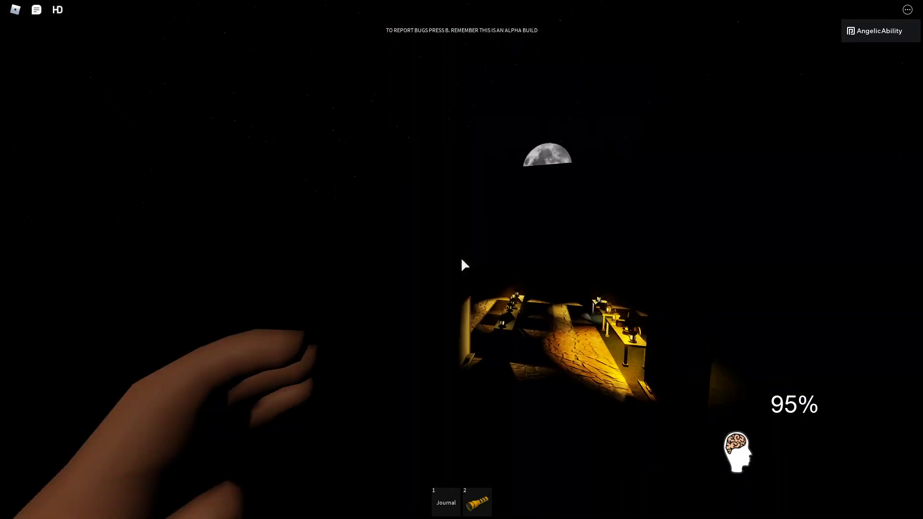
key(1)
click(478, 459)
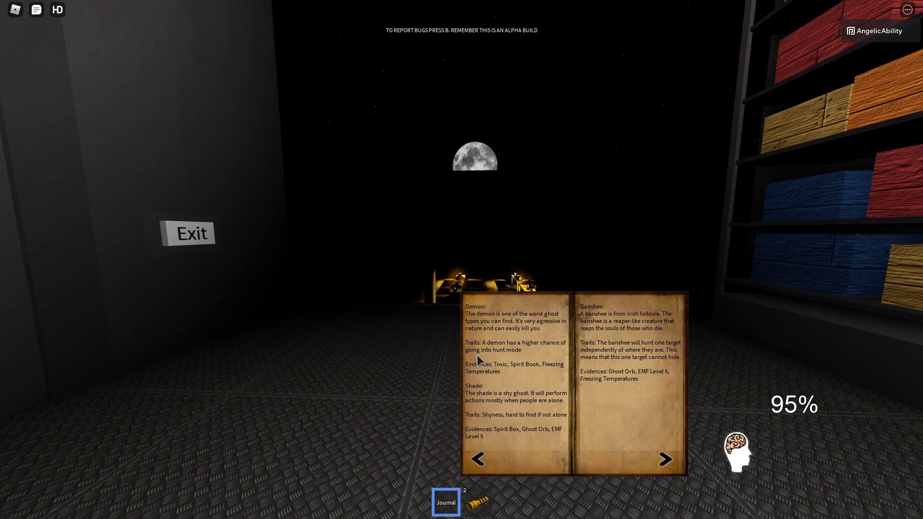
key(1)
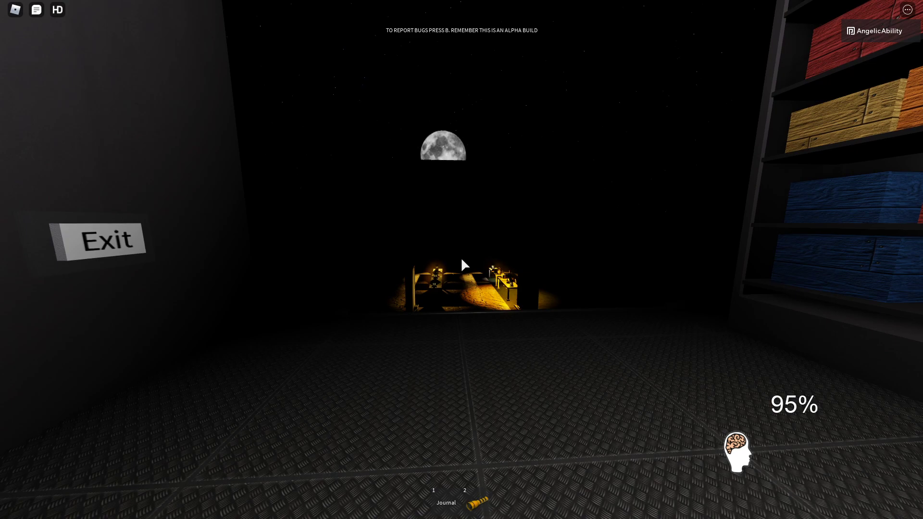
Walk back to the lantern tables in the courtyard
key(2)
key(w)
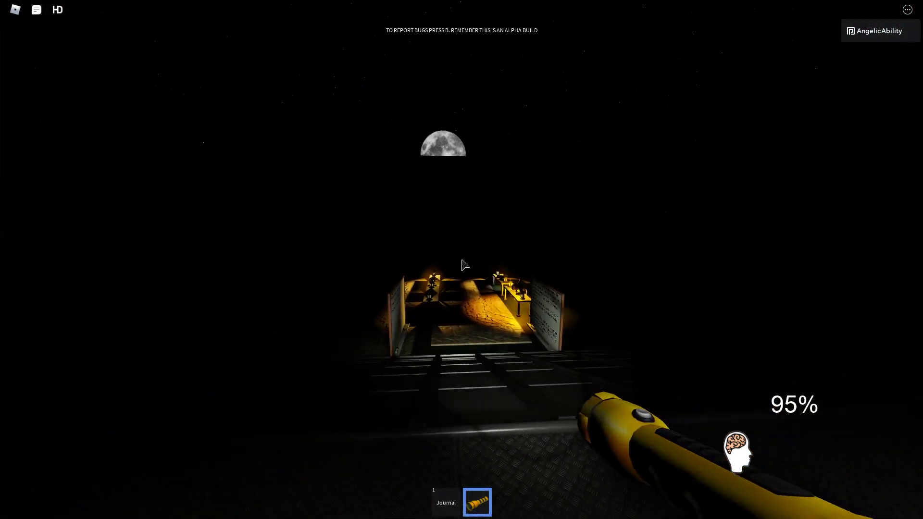
key(w)
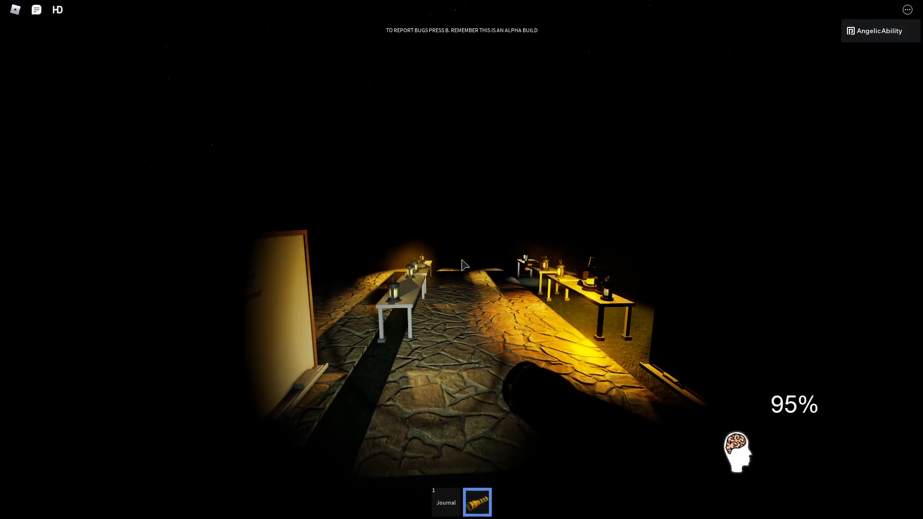
key(2)
key(w)
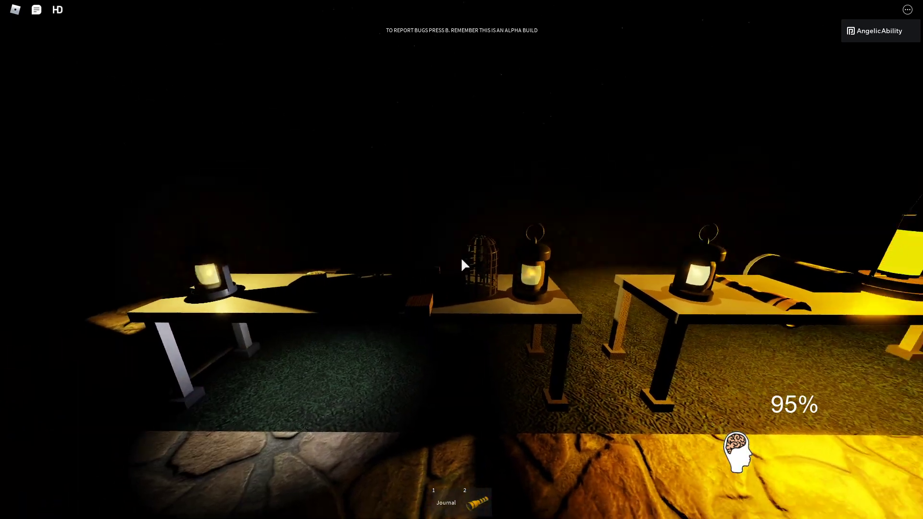
Pick up the bird cage and spirit book and carry them into the hallway
click(461, 265)
key(w)
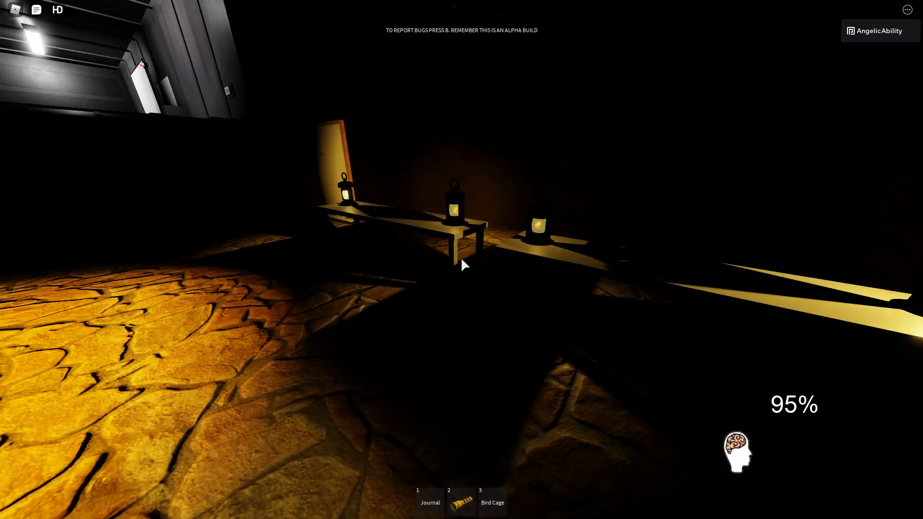
click(461, 264)
key(2)
key(2)
key(w)
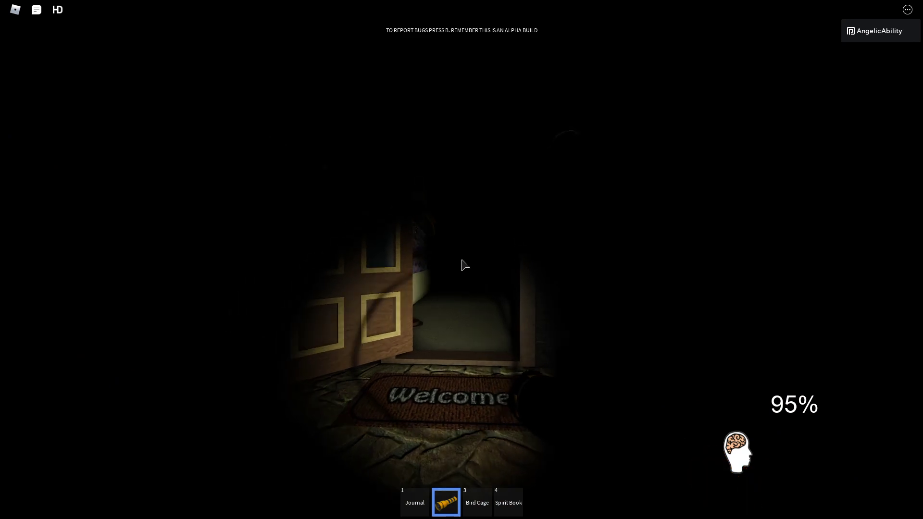
key(w)
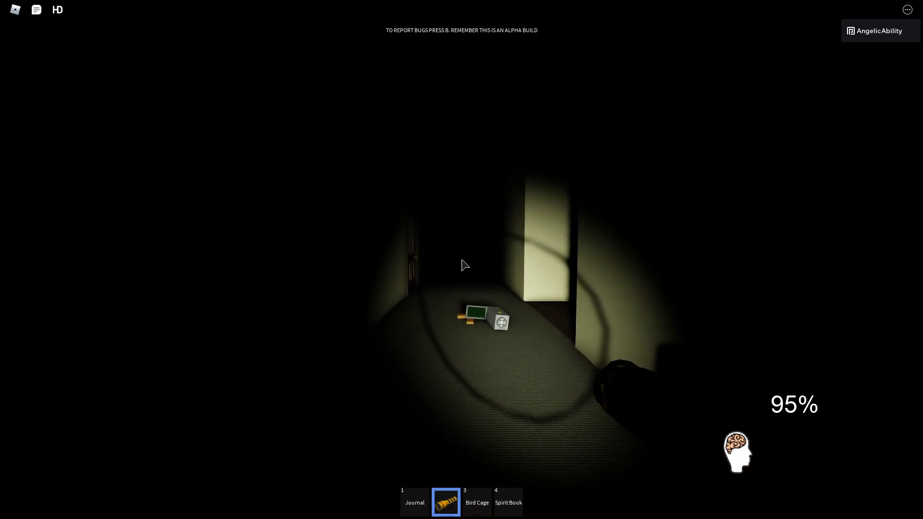
Drop the spirit book and bird cage on the hallway floor
key(4)
key(BackSpace)
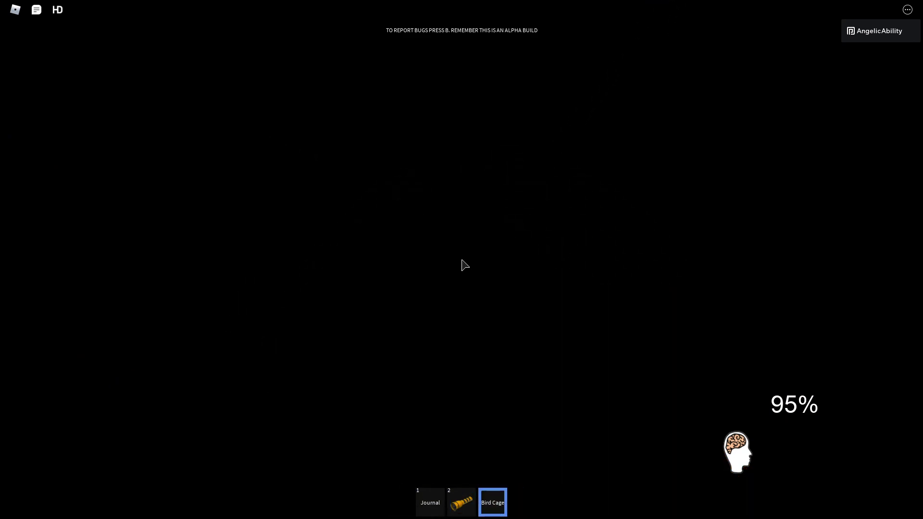
key(3)
key(BackSpace)
key(2)
key(s)
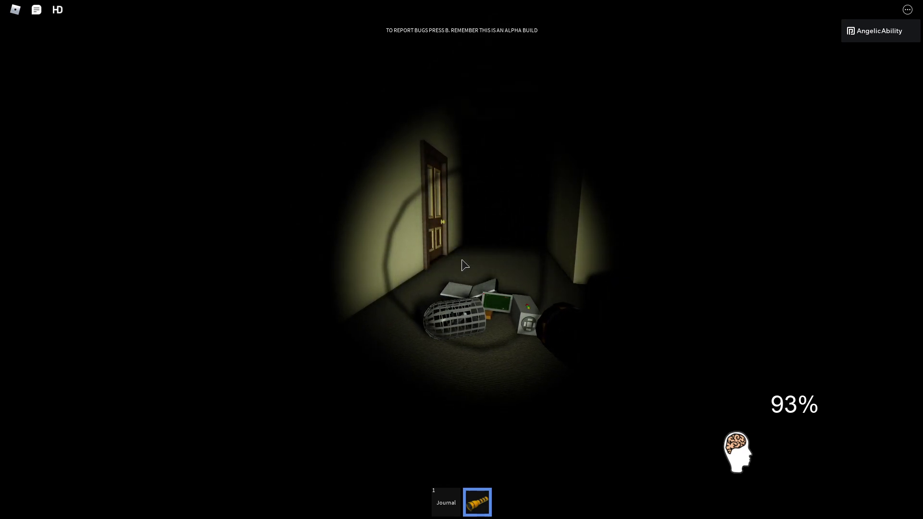
Explore the room around the dropped cage, book and monitor
key(w)
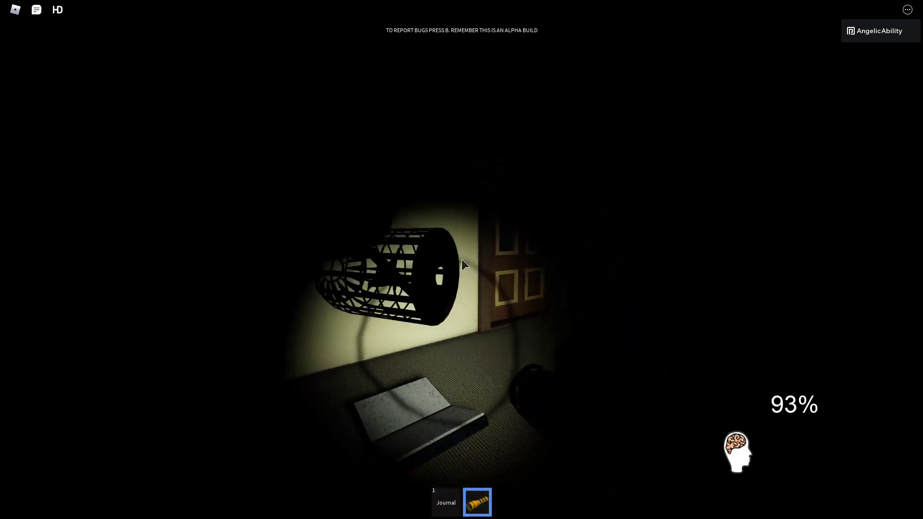
key(w)
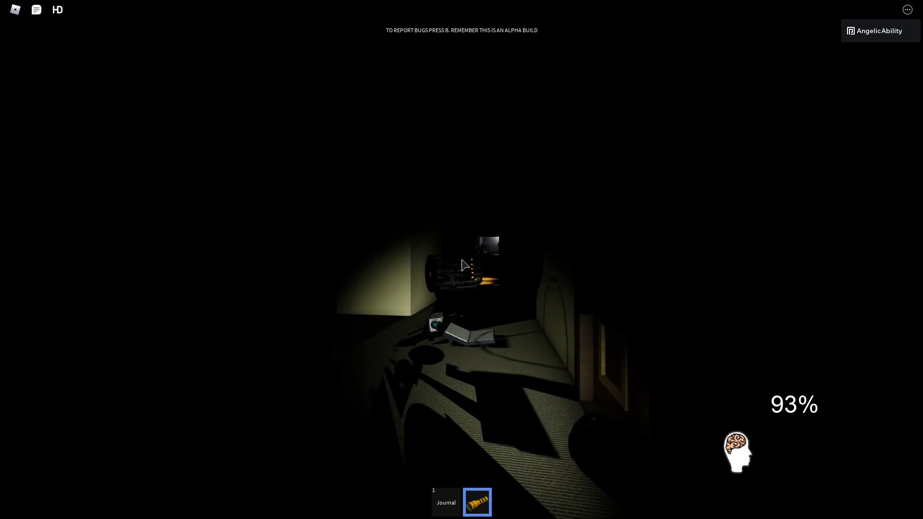
key(w)
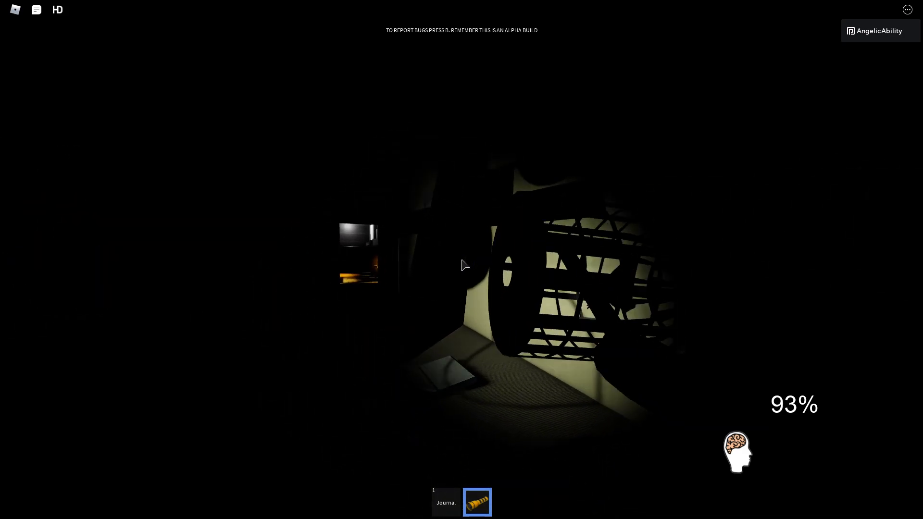
key(w)
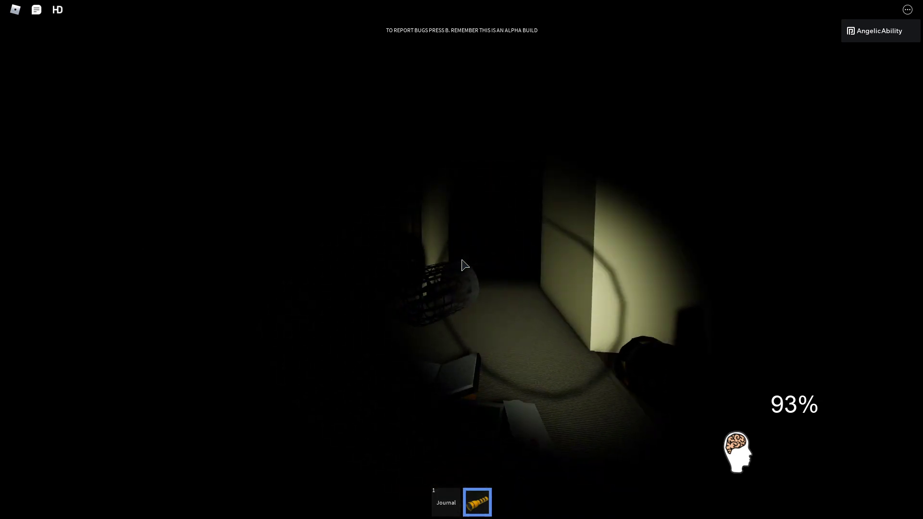
key(w)
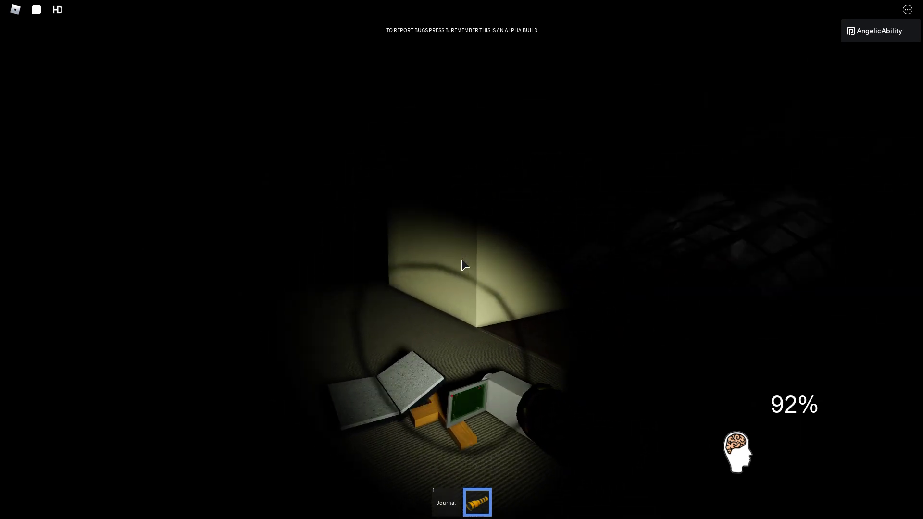
key(w)
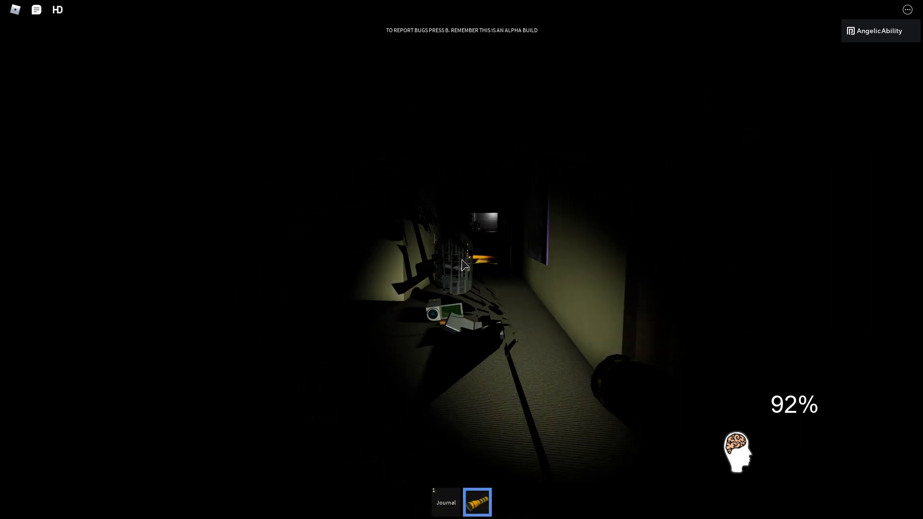
key(w)
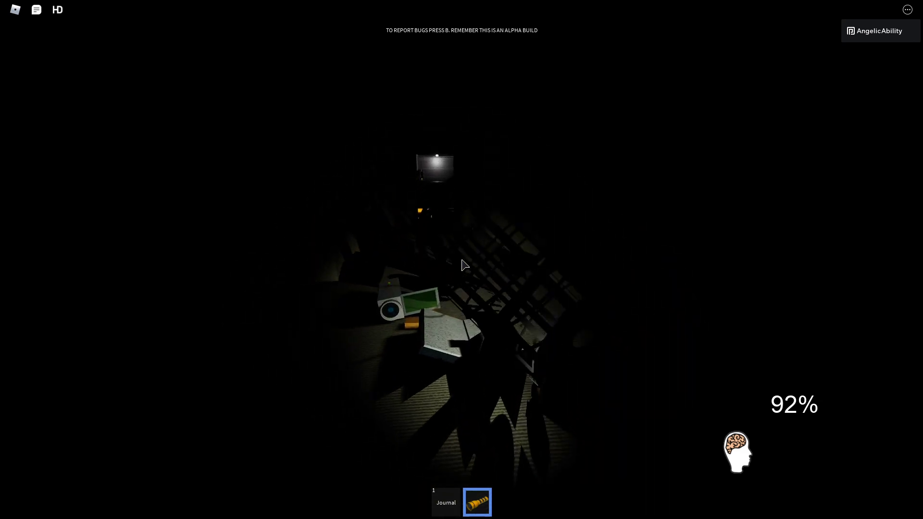
key(w)
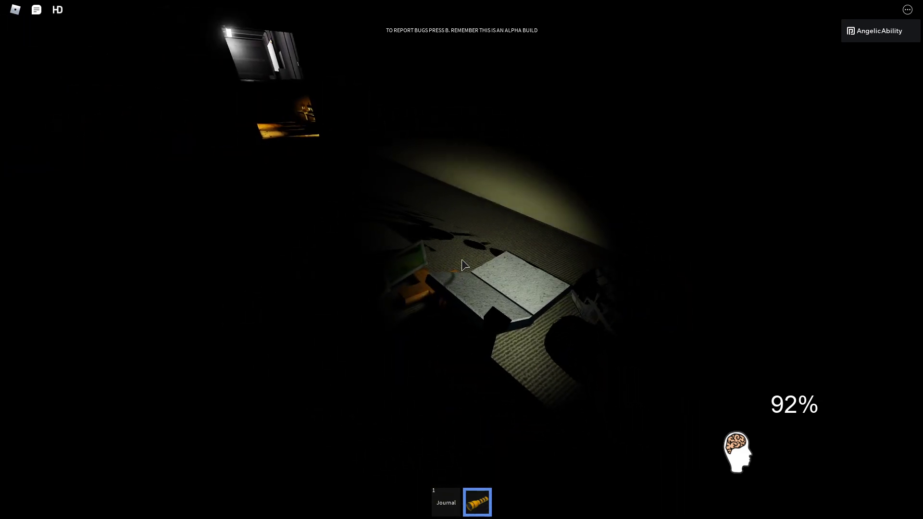
key(w)
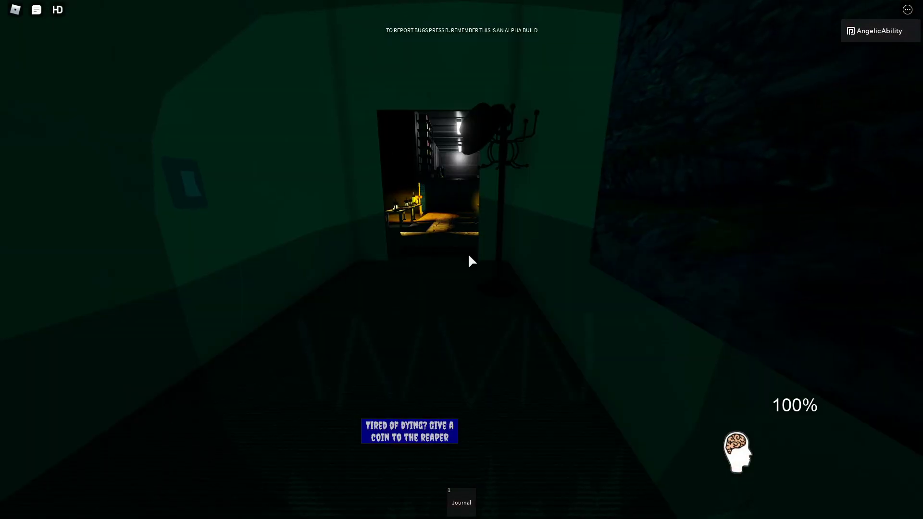
Walk out through the exit doorway to return to the lobby
key(w)
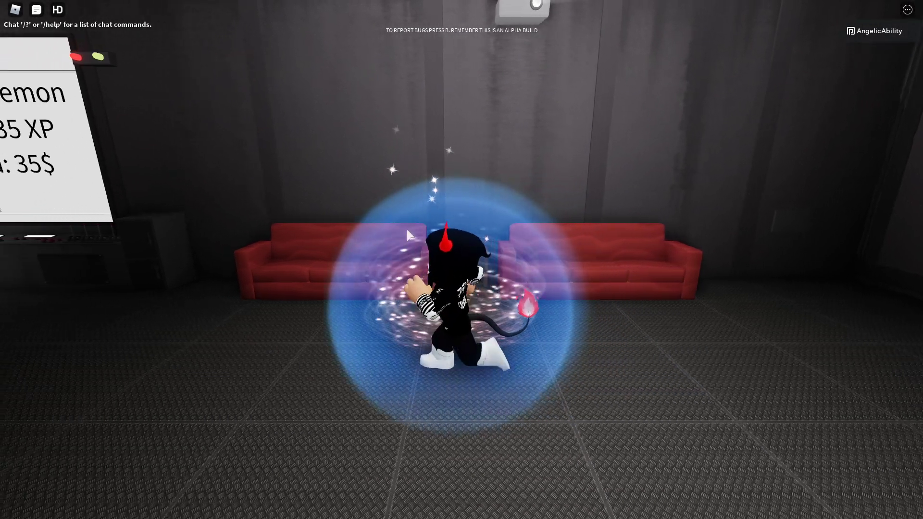
Face the Results board showing Demon, 35 XP and 35$, then step around the console
drag(407, 228, 540, 100)
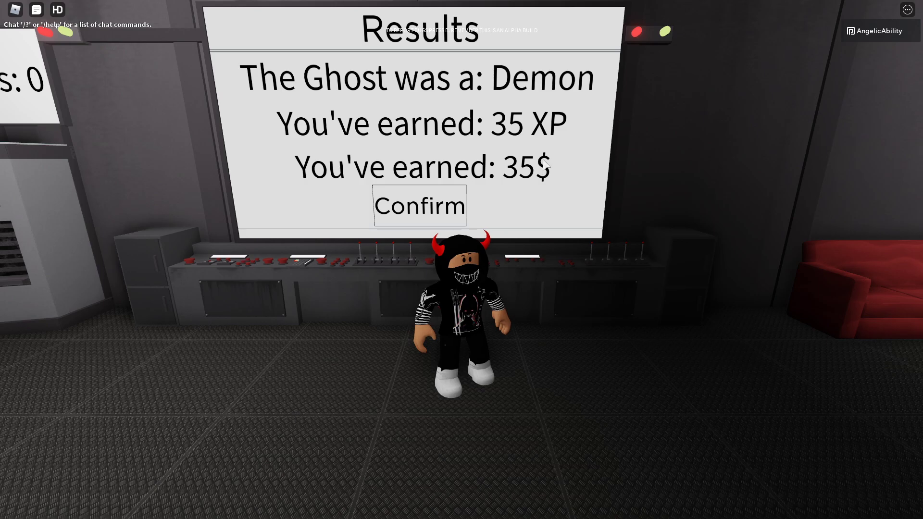
key(w)
key(s)
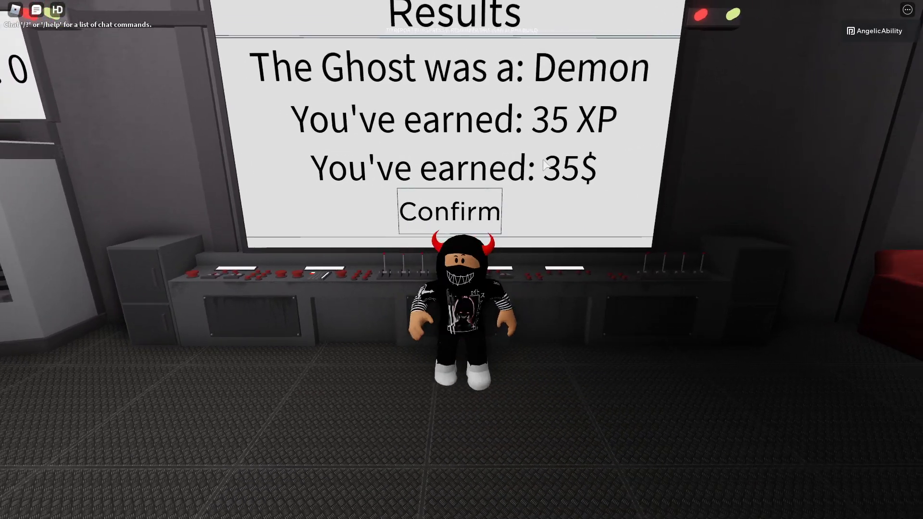
key(s)
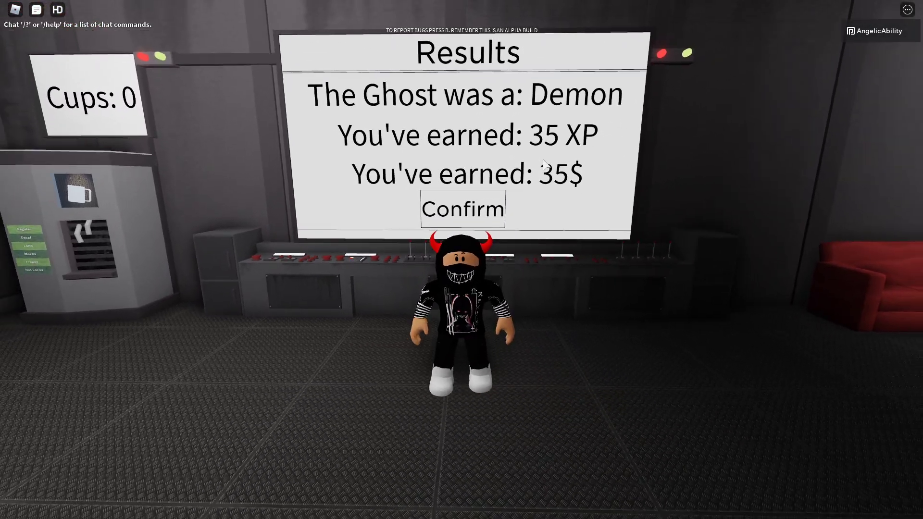